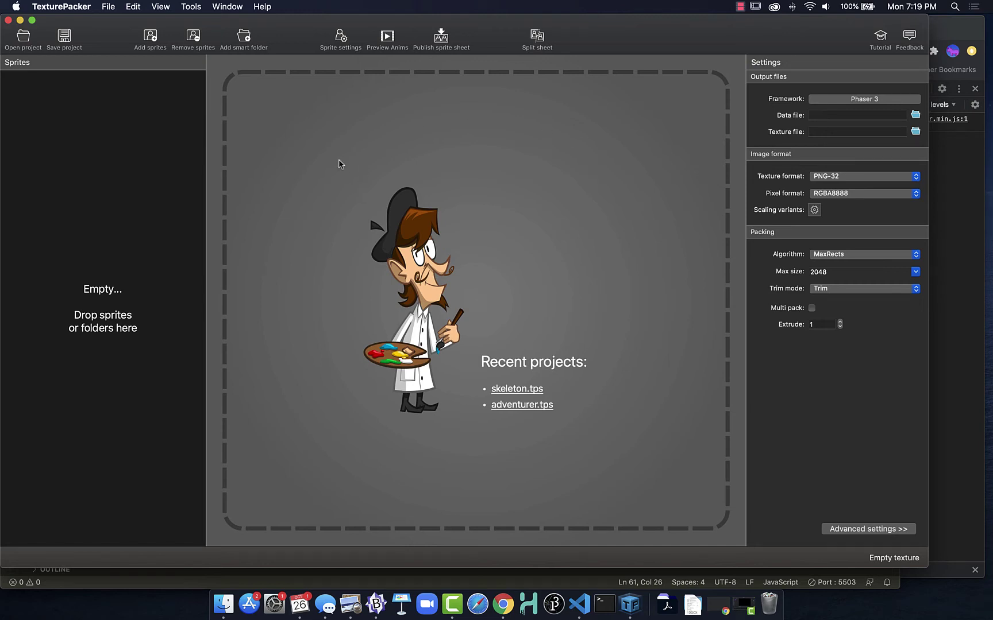
# Step: Browse the available data file formats for the framework, then cancel to keep Phaser 3
pyautogui.click(842, 101)
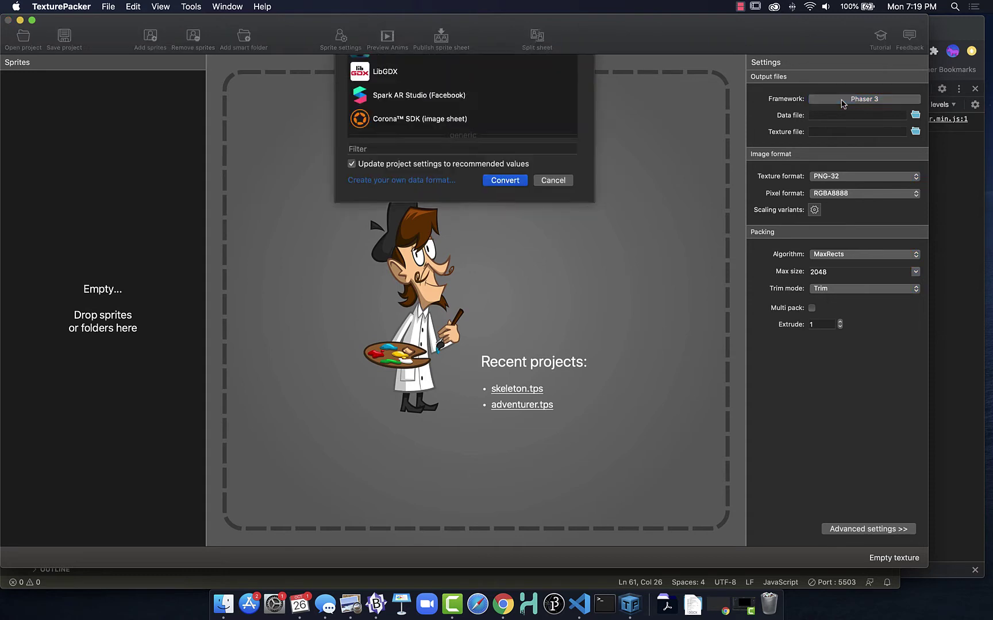
pyautogui.scroll(-6, 413, 210)
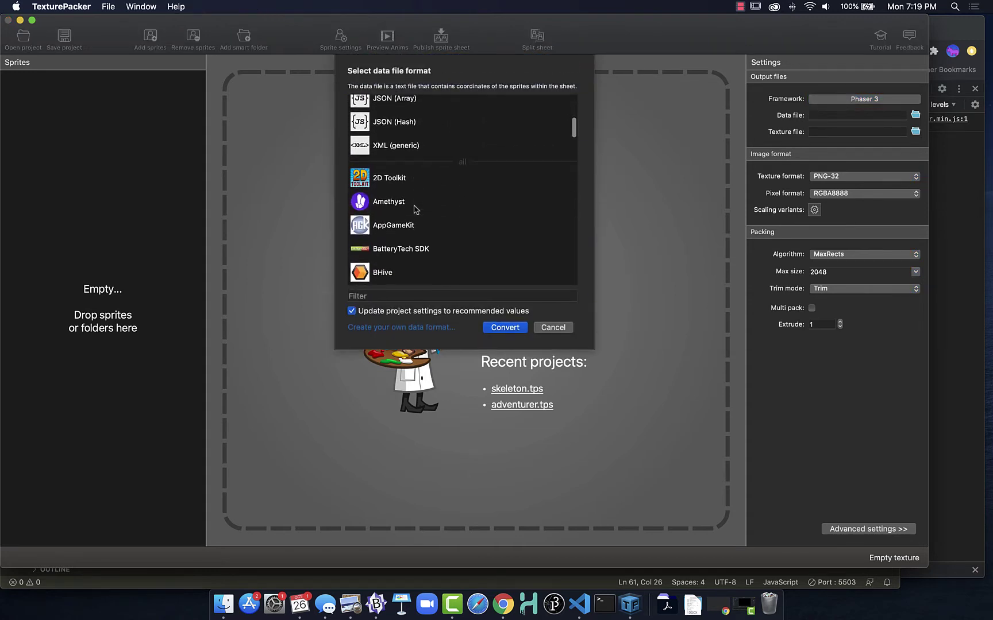
pyautogui.scroll(6, 416, 210)
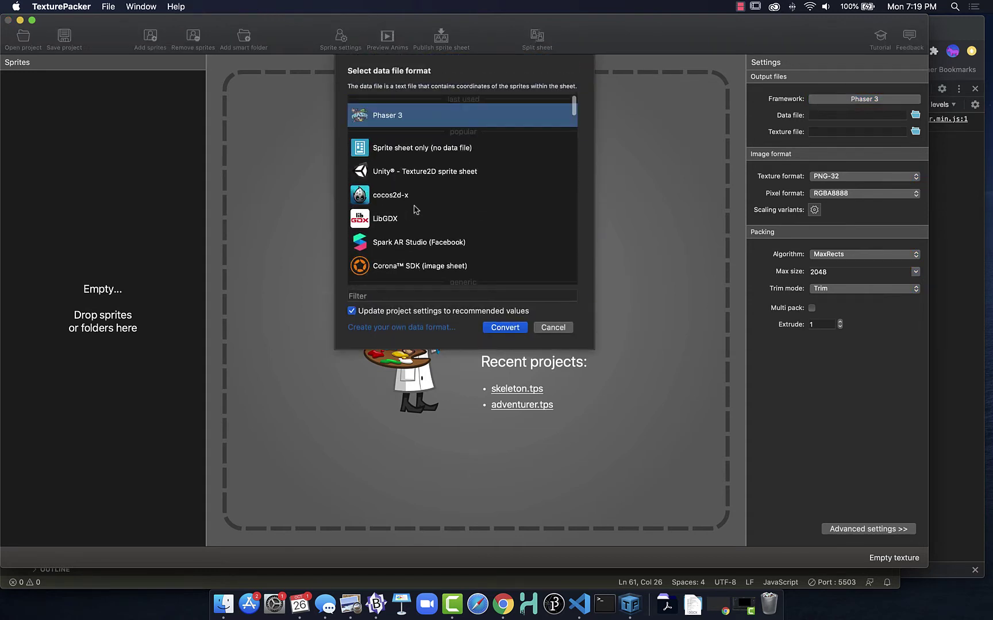
pyautogui.click(557, 328)
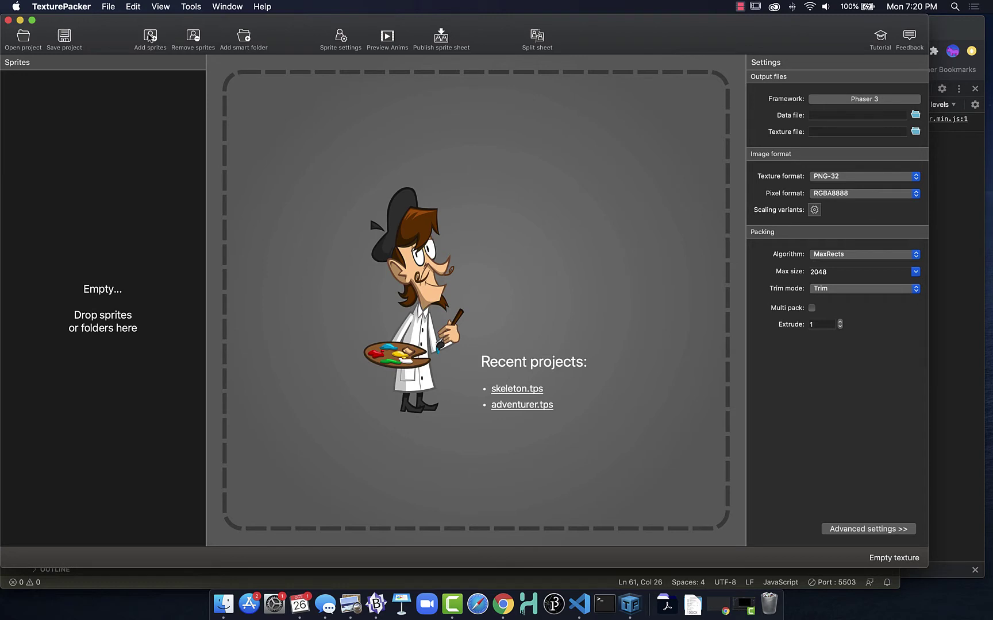
# Step: Start adding sprites and browse to the skeleton-walk-down folder inside sprites/skeleton
pyautogui.click(148, 38)
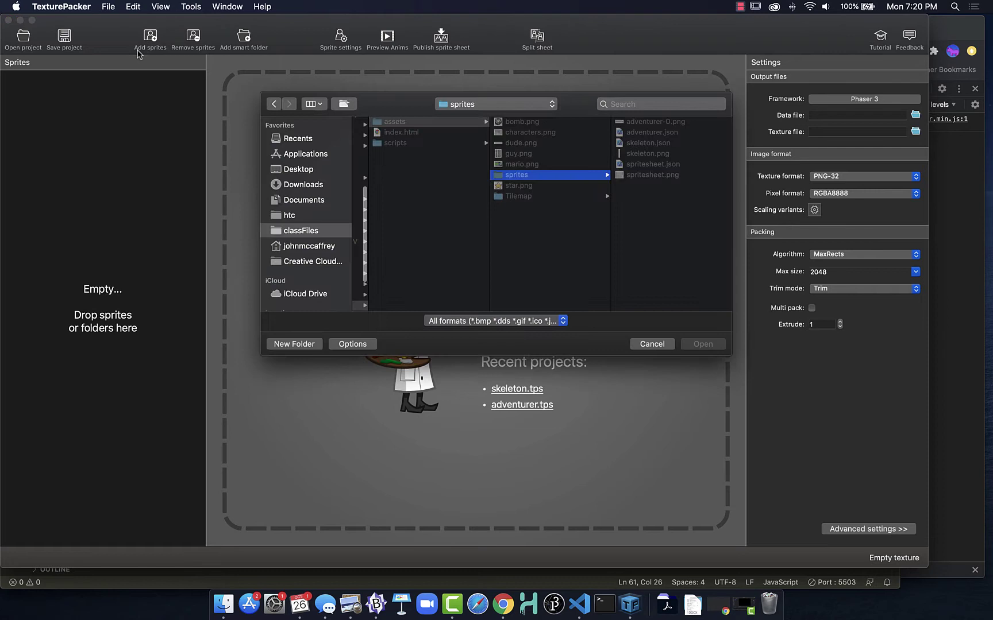
pyautogui.hscroll(-5, 458, 168)
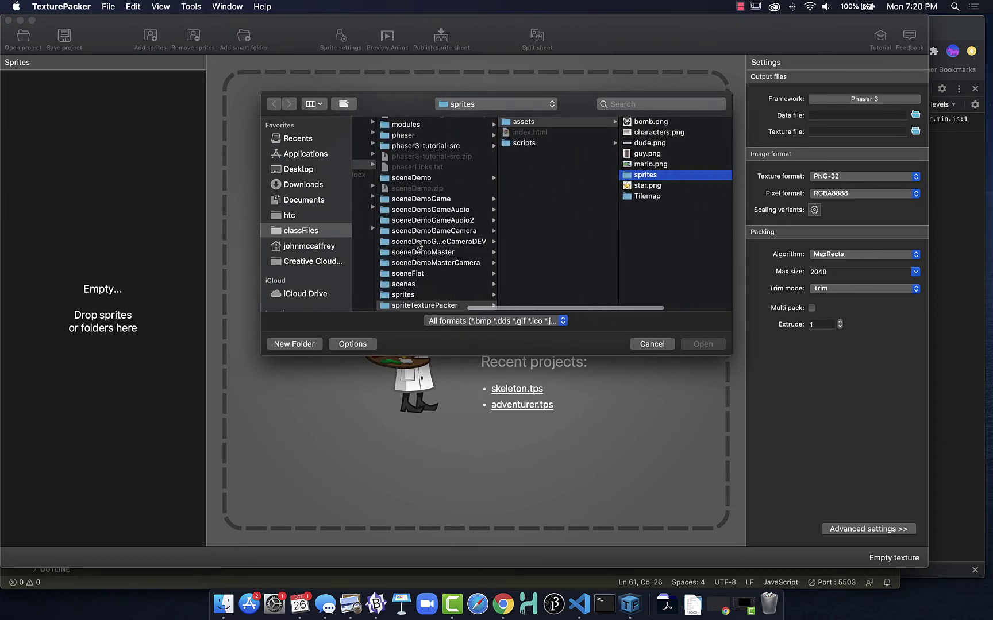
pyautogui.click(408, 296)
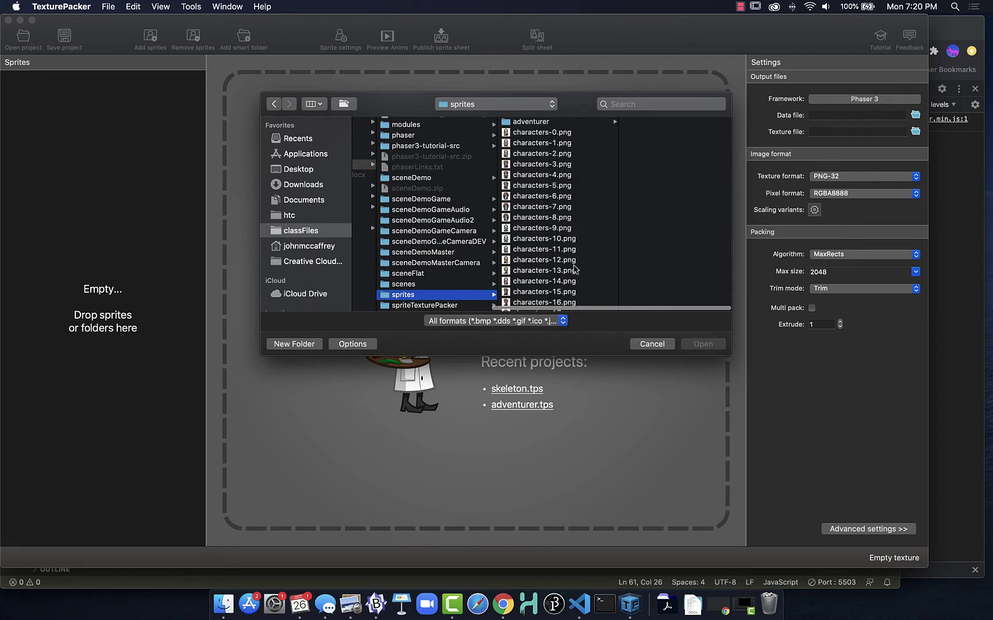
pyautogui.scroll(-15, 574, 268)
pyautogui.scroll(-5, 574, 268)
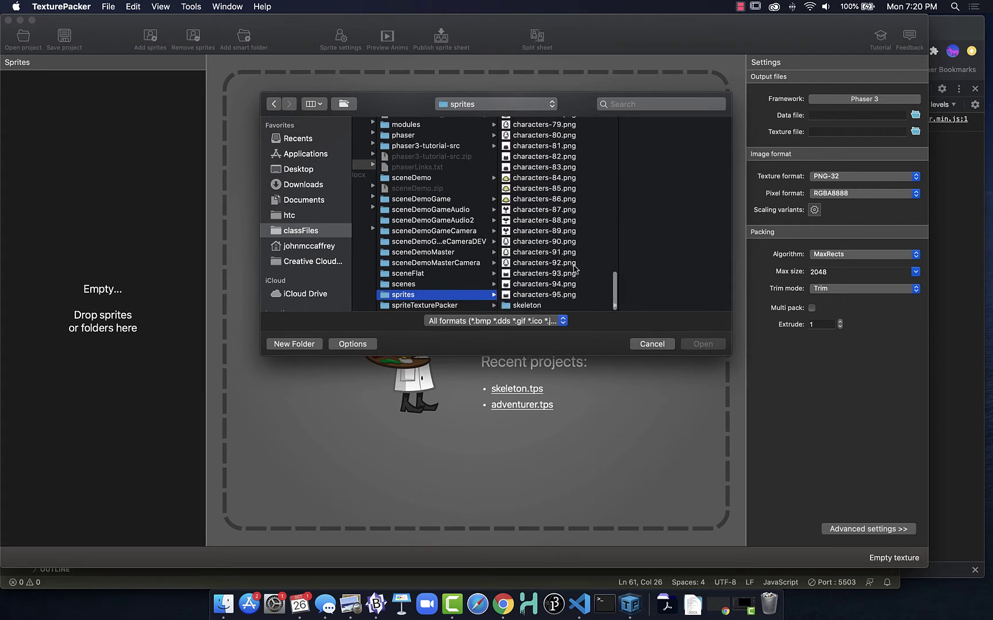
pyautogui.click(522, 306)
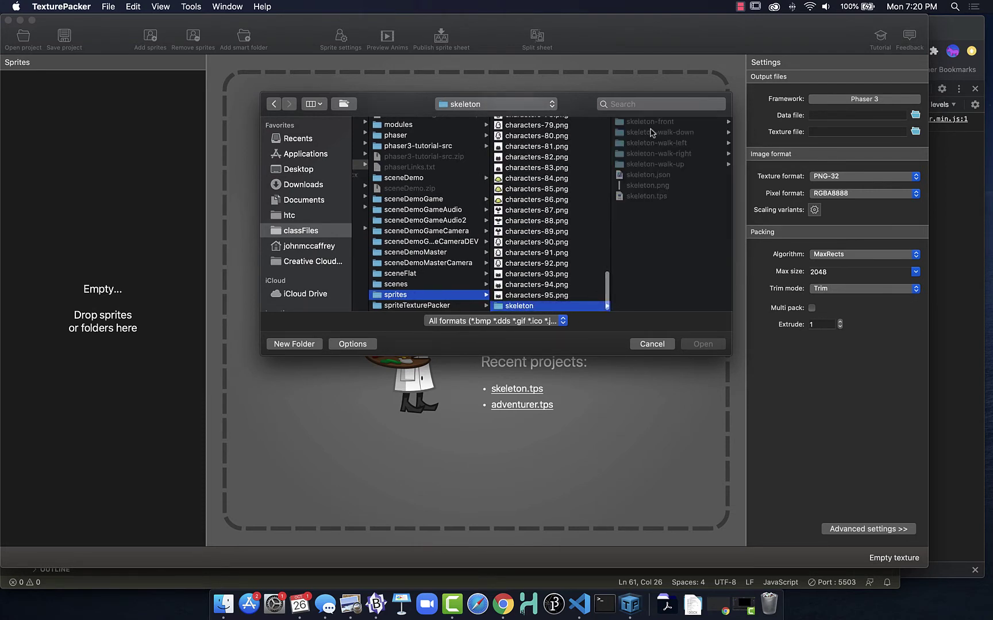
pyautogui.click(637, 135)
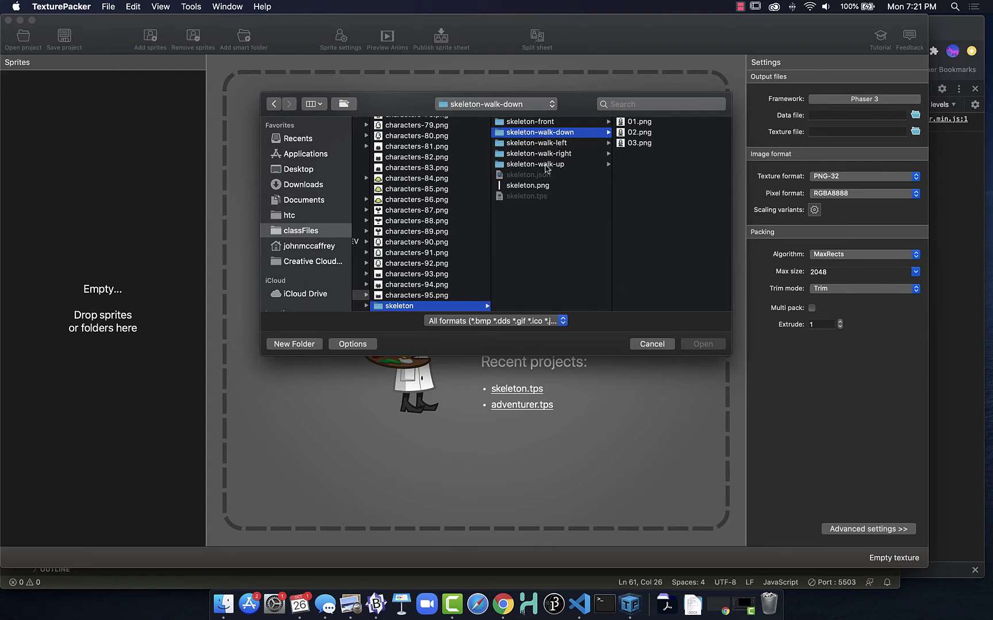
# Step: Add 01.png, 02.png and 03.png from the skeleton-walk-down folder as individual sprites
pyautogui.hscroll(1, 546, 167)
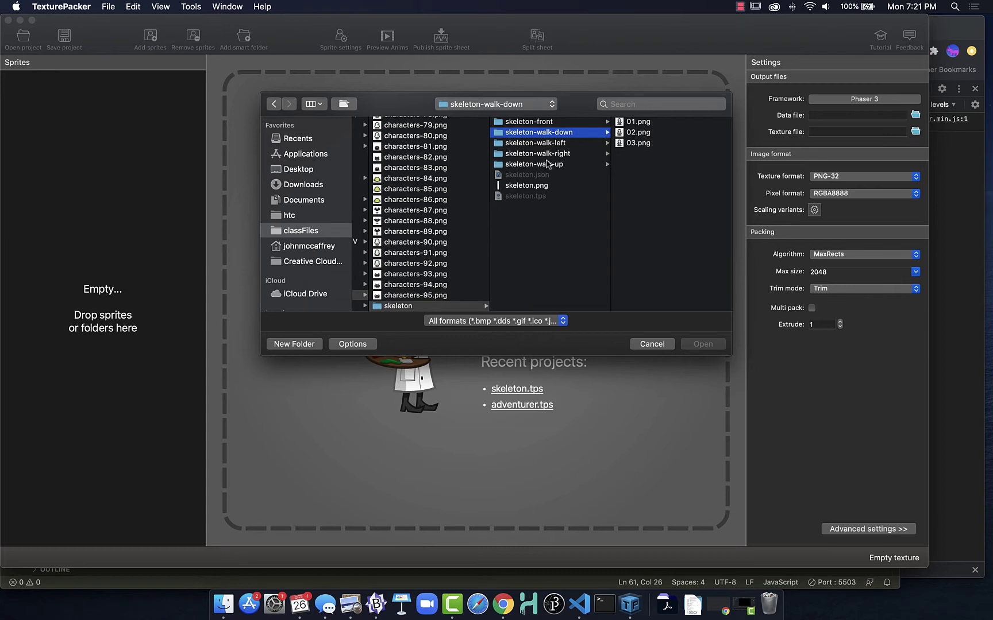
pyautogui.click(544, 165)
pyautogui.click(543, 133)
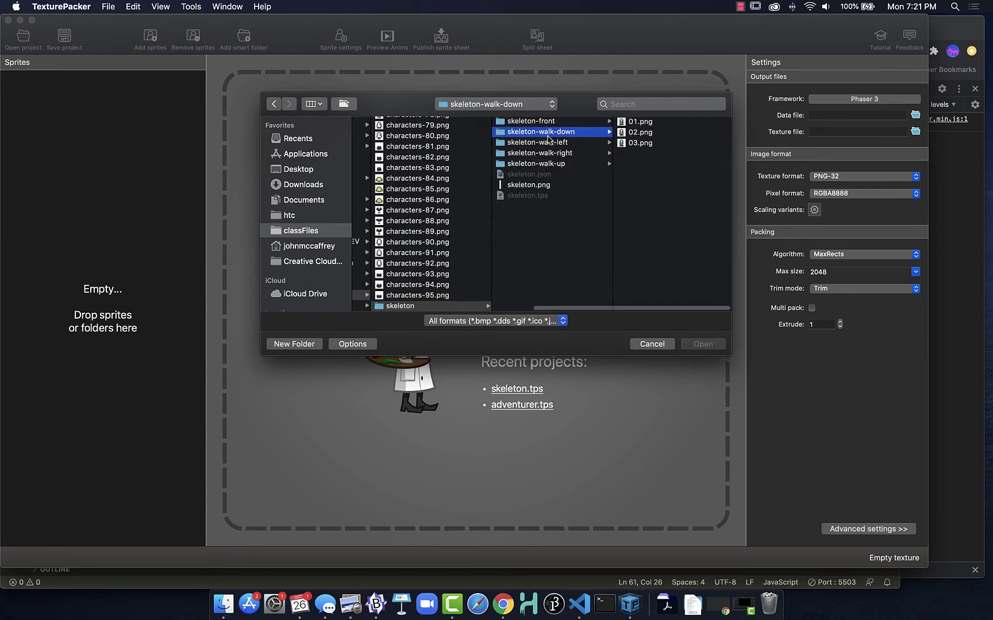
pyautogui.hscroll(-1, 543, 166)
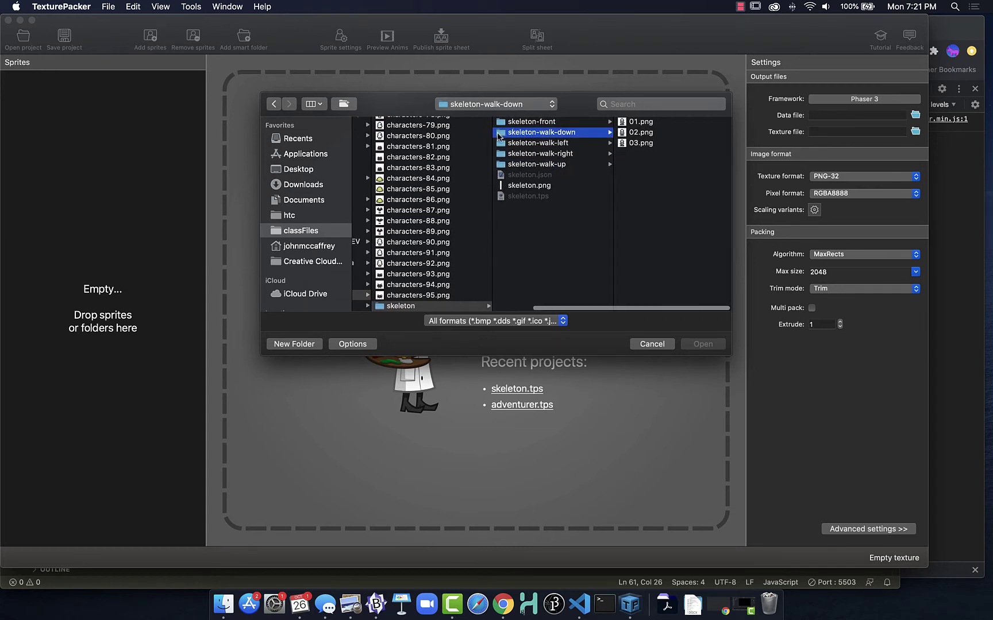
pyautogui.moveTo(498, 136); pyautogui.dragTo(144, 145)
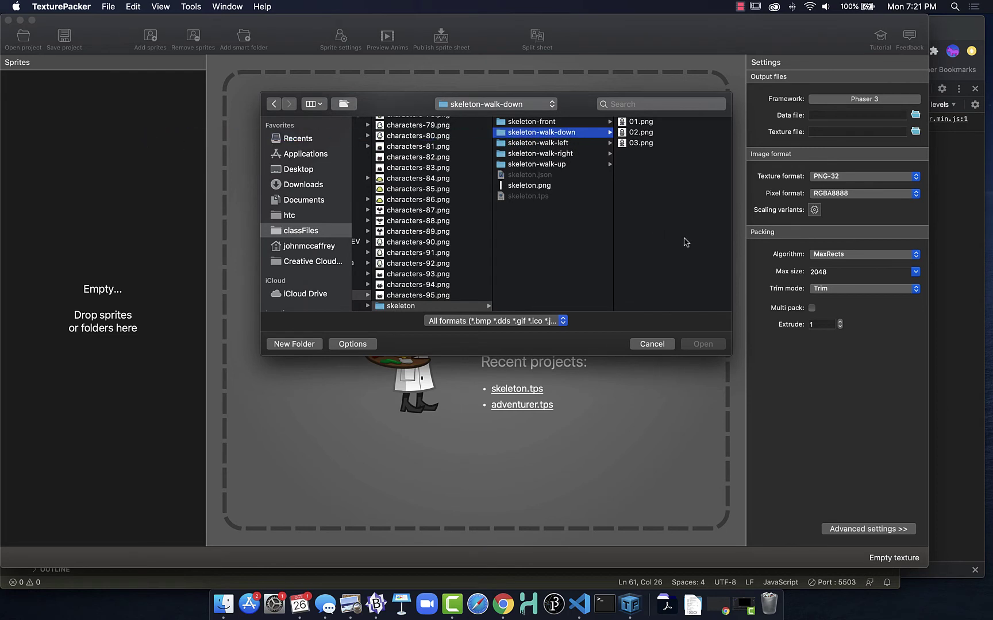
pyautogui.click(645, 155)
pyautogui.moveTo(645, 155); pyautogui.dragTo(651, 127)
pyautogui.click(707, 344)
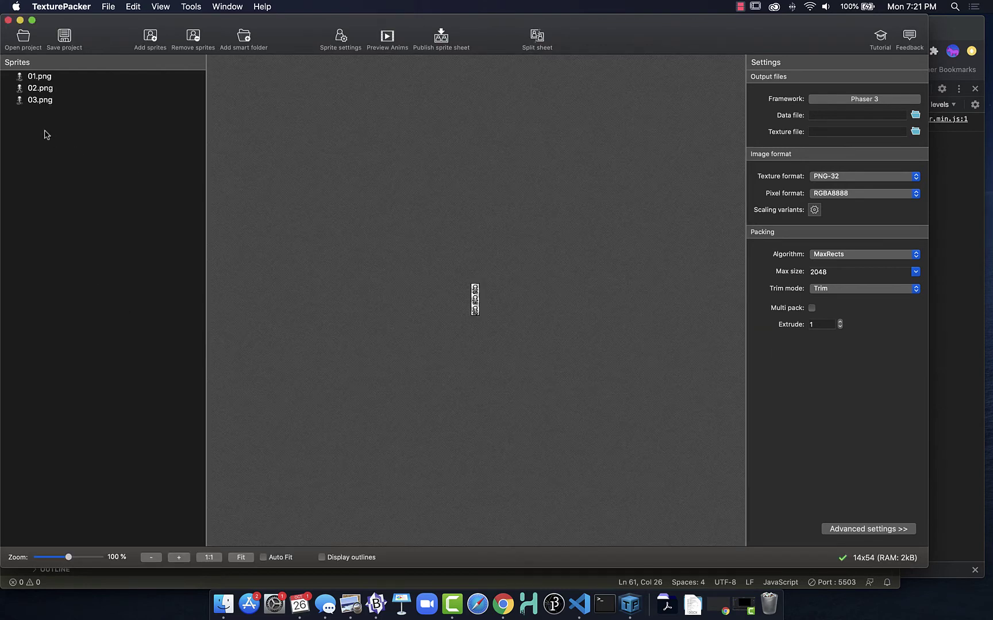
# Step: Remove the sprites 01.png, 02.png and 03.png from the sprite list
pyautogui.moveTo(40, 121); pyautogui.dragTo(47, 75)
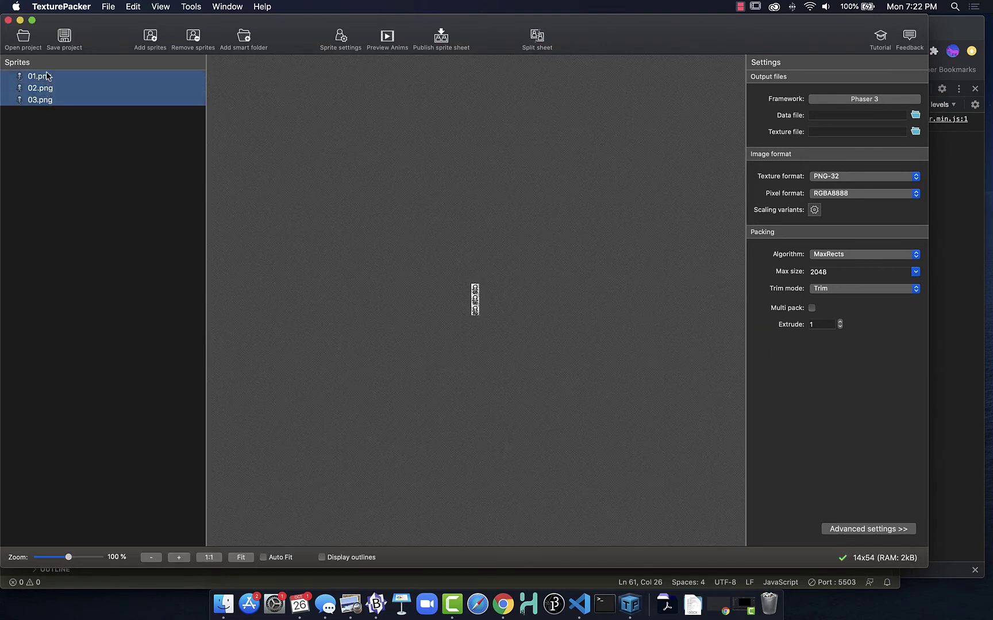
pyautogui.press('BackSpace')
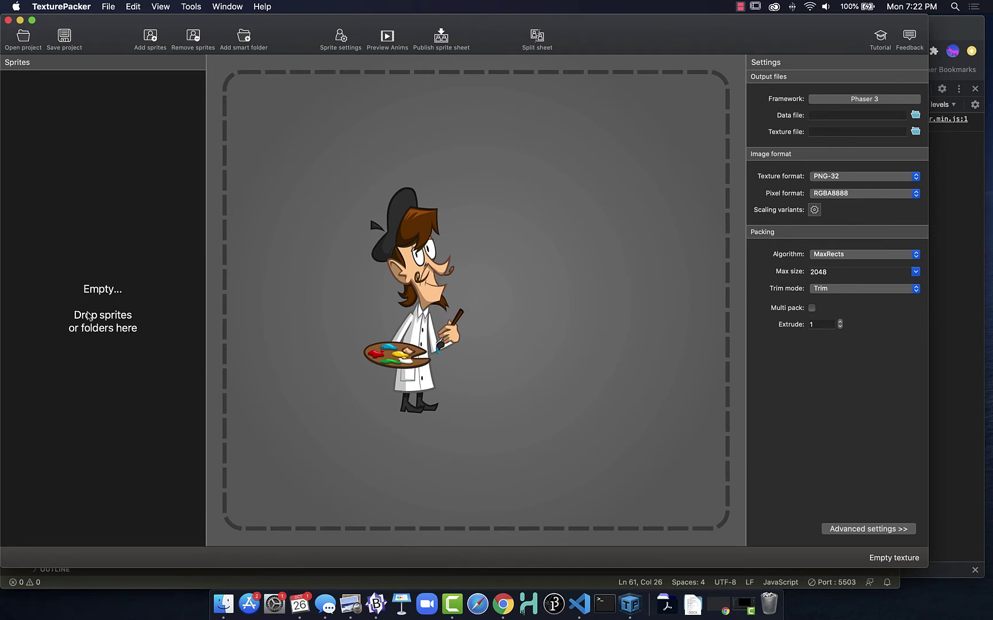
# Step: Switch to Finder and bring the skeleton-walk-down, skeleton-walk-left, skeleton-walk-right and skeleton-walk-up folders into TexturePacker's sprite list
pyautogui.press('super+Tab')
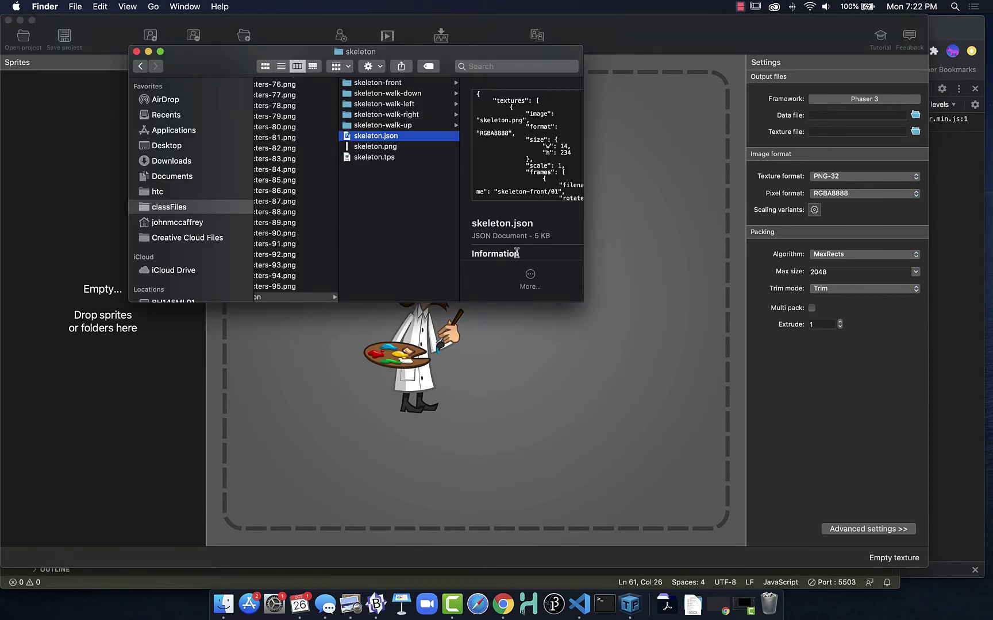
pyautogui.click(353, 94)
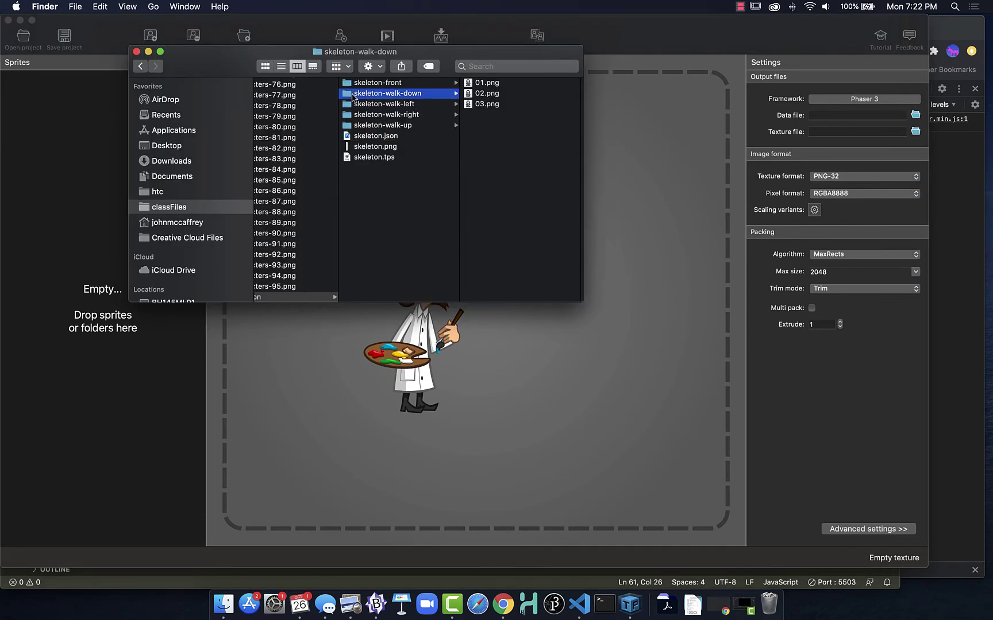
pyautogui.keyDown('shift'); pyautogui.click(351, 125); pyautogui.keyUp('shift')
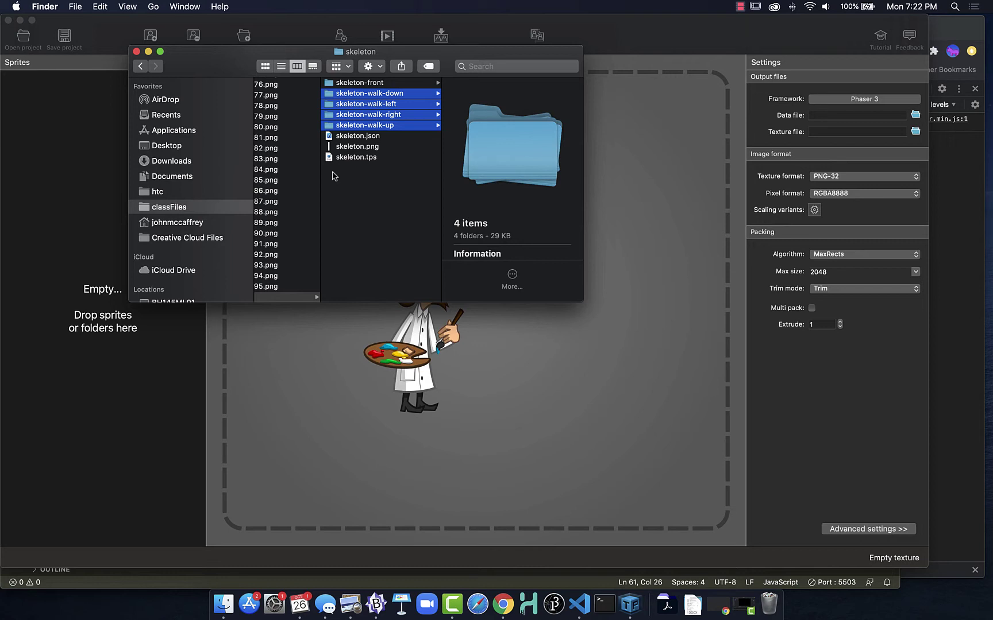
pyautogui.hscroll(-3, 333, 175)
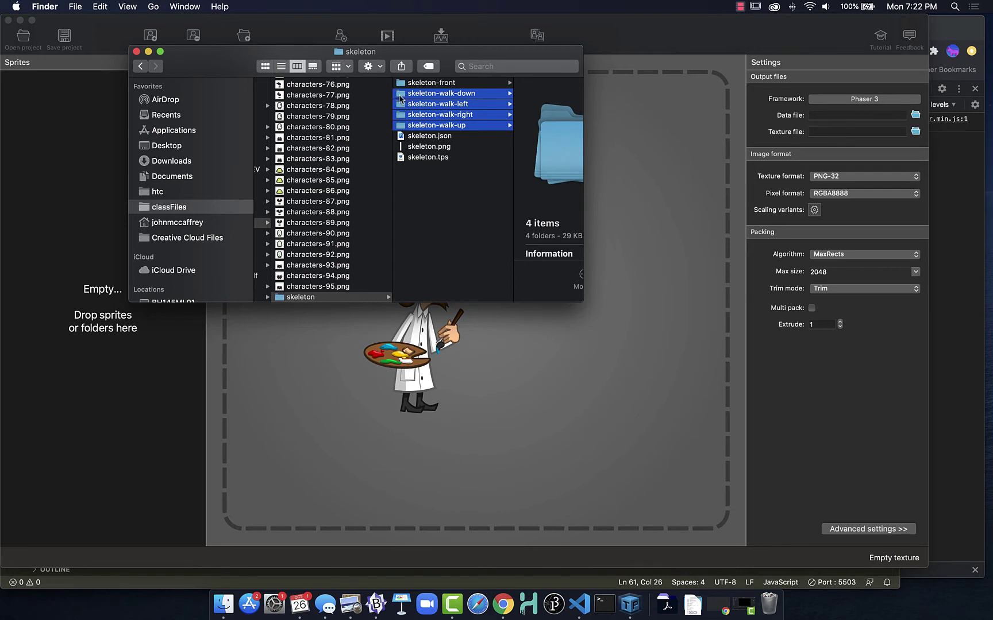
pyautogui.moveTo(404, 103); pyautogui.dragTo(83, 103)
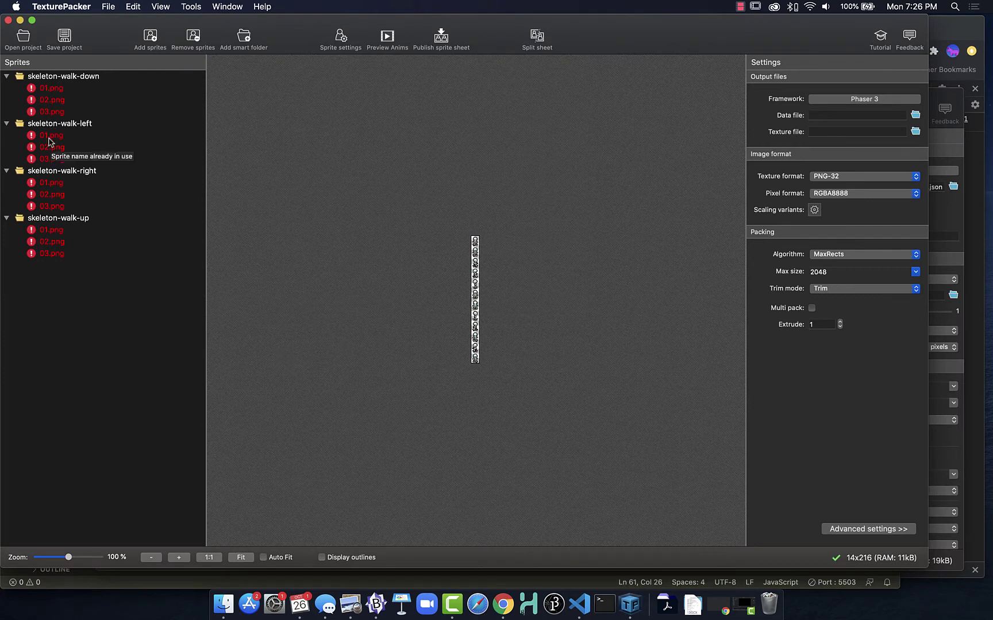
# Step: Show the advanced settings and enable Prepend folder name and Trim sprite names
pyautogui.click(863, 529)
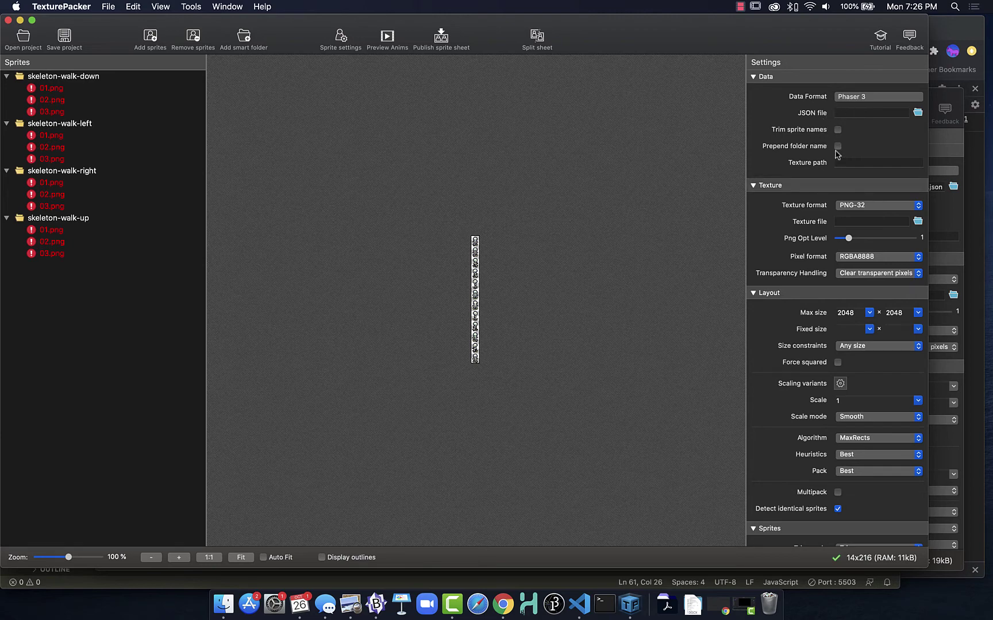
pyautogui.click(836, 147)
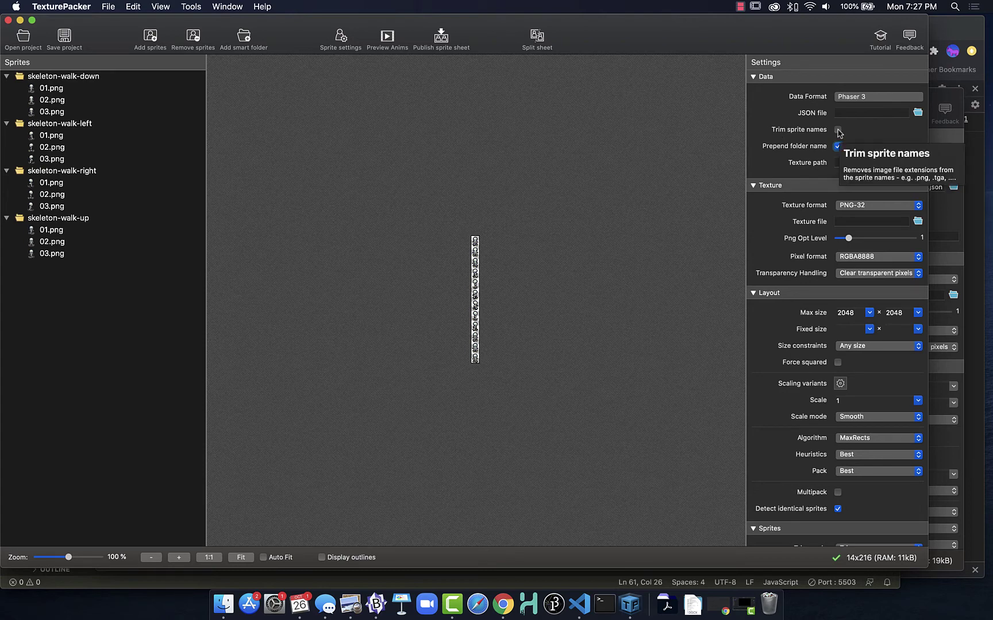
pyautogui.click(838, 131)
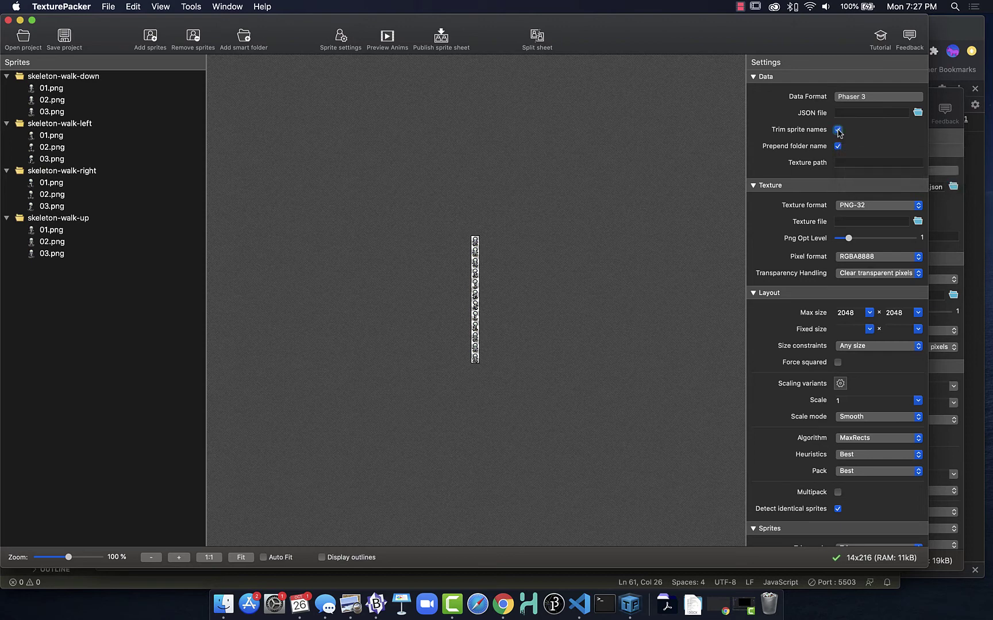
# Step: Set the JSON output file to skeleton in the game/fullGameStart/assets folder
pyautogui.click(917, 113)
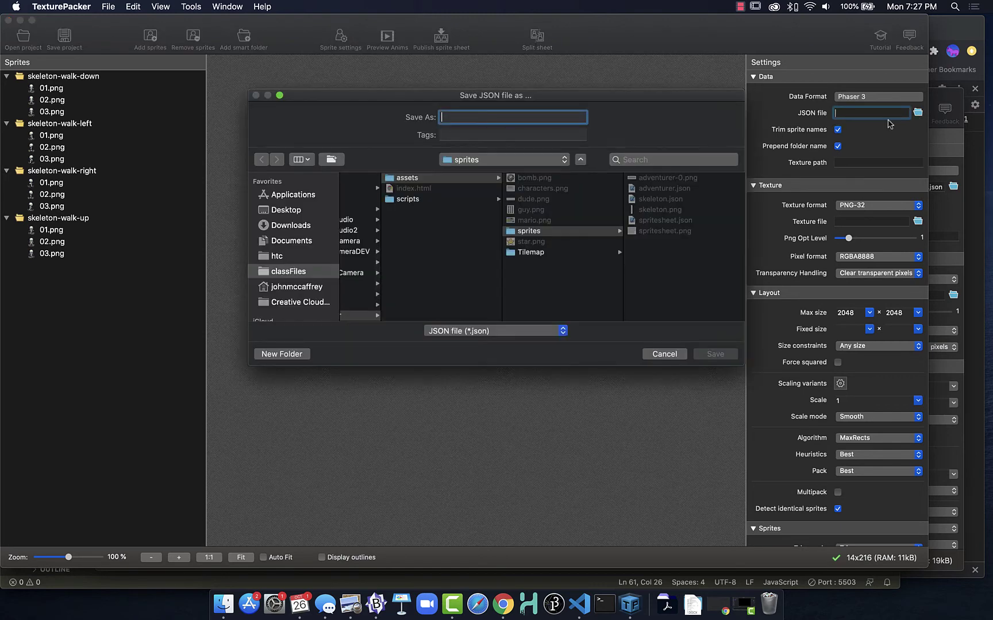
pyautogui.click(469, 162)
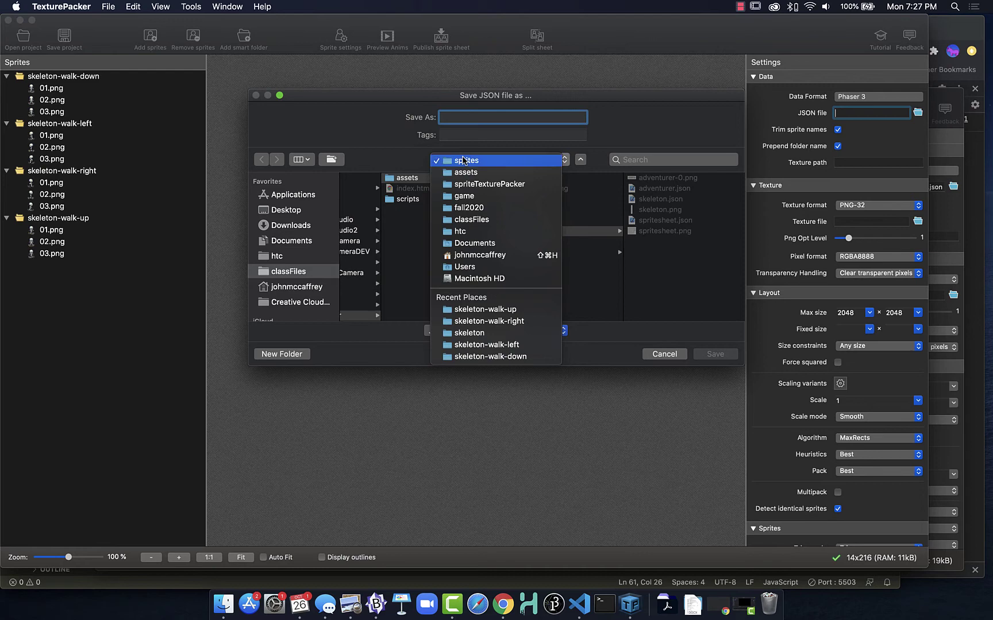
pyautogui.click(465, 196)
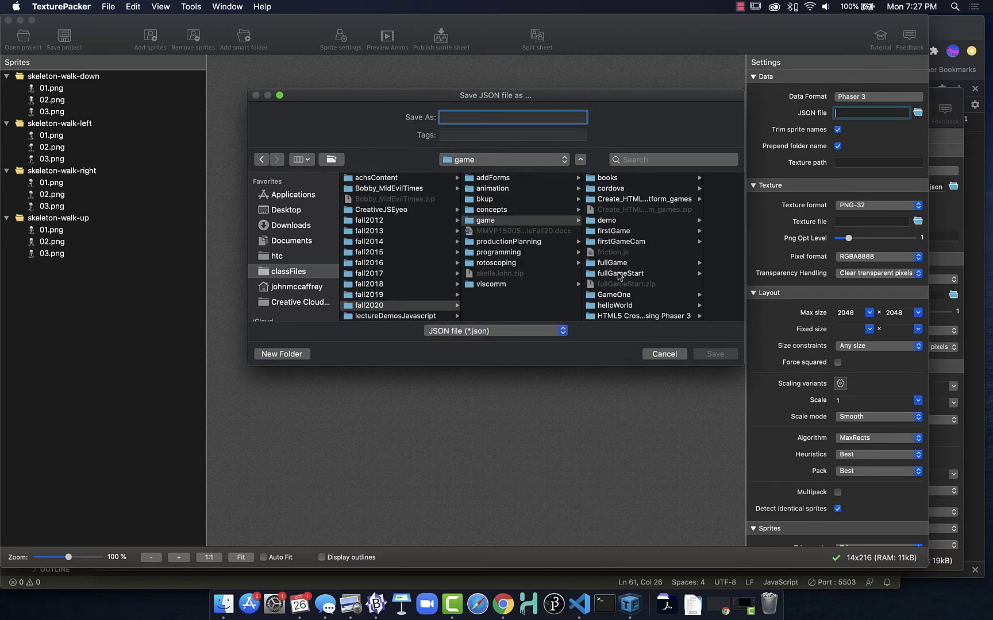
pyautogui.click(620, 274)
pyautogui.click(638, 179)
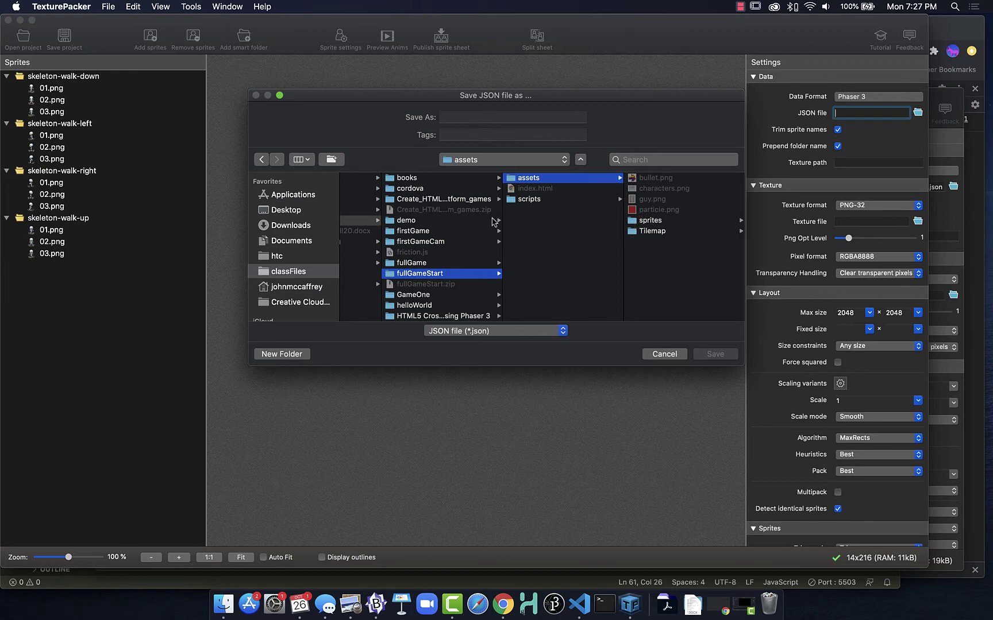
pyautogui.hscroll(1, 638, 212)
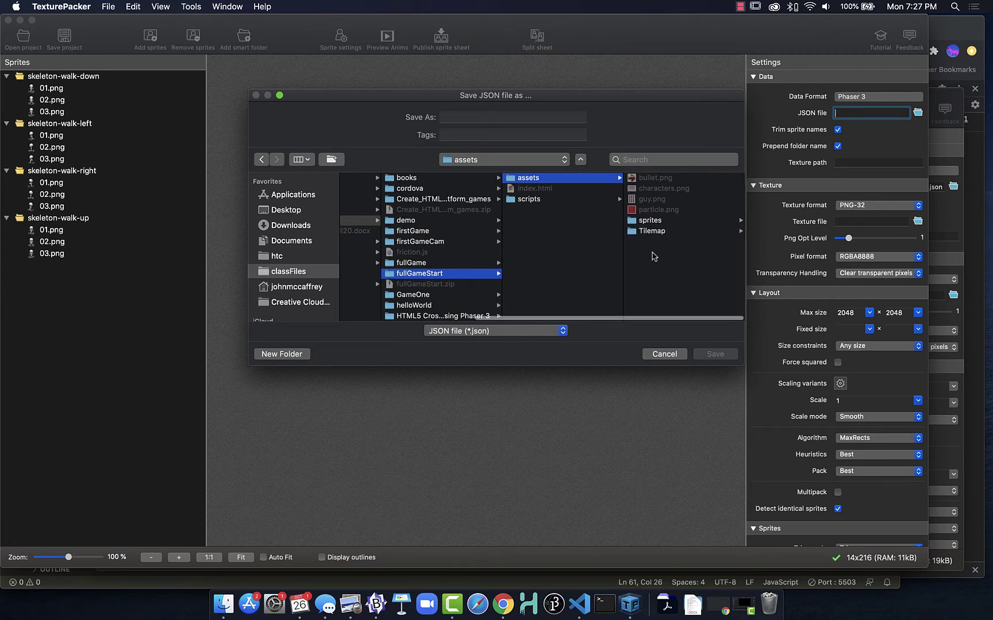
pyautogui.hscroll(-2, 652, 256)
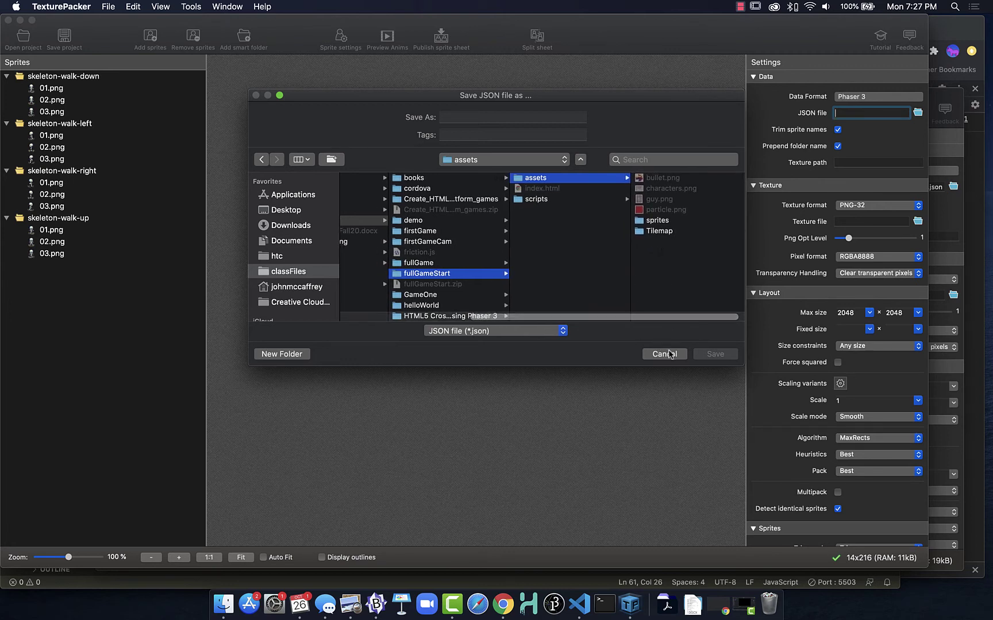
pyautogui.click(457, 116)
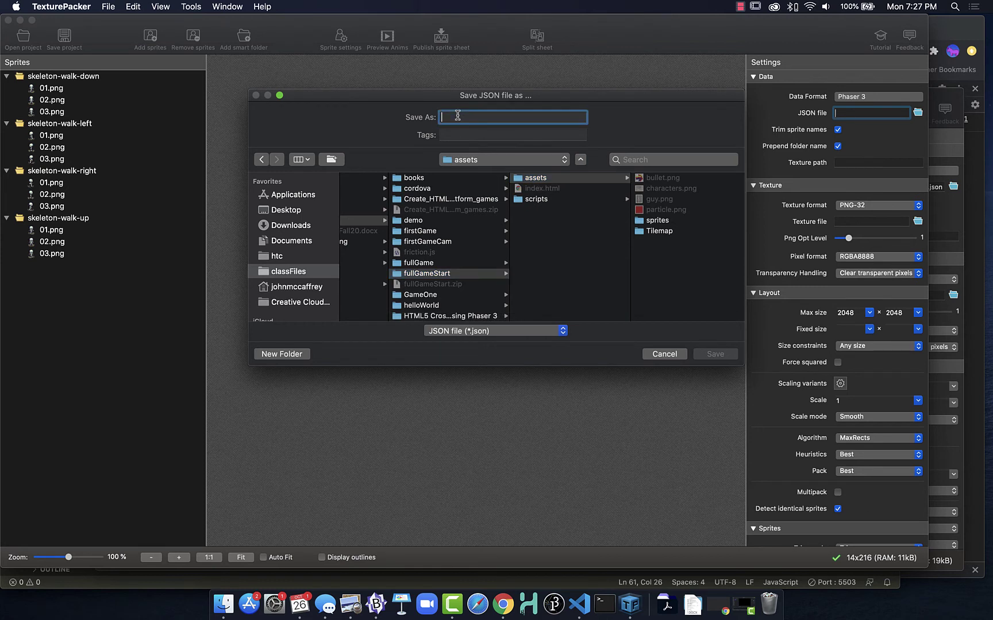
pyautogui.write('skeleton')
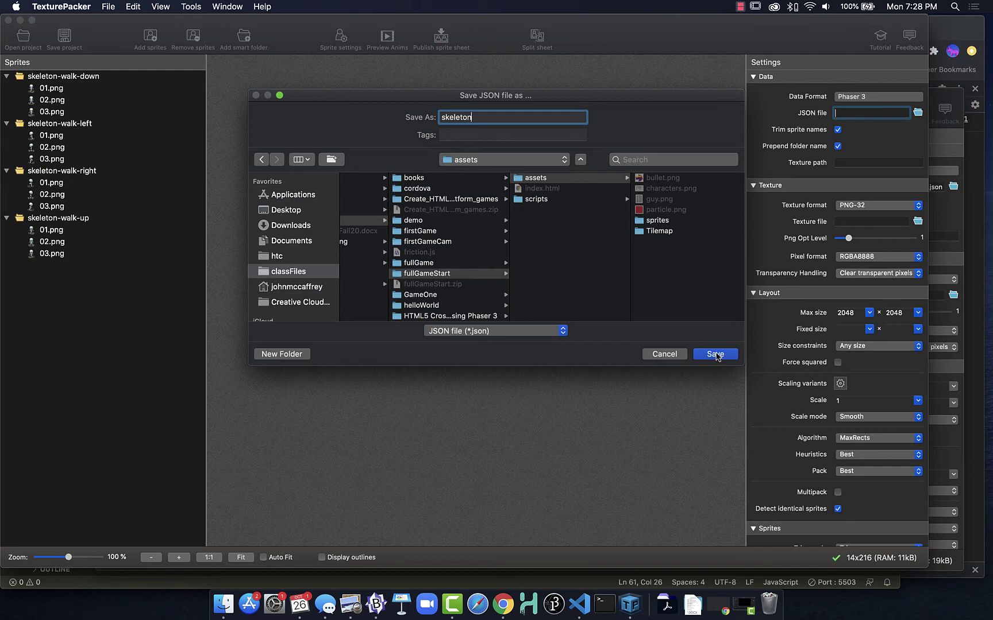
pyautogui.click(716, 355)
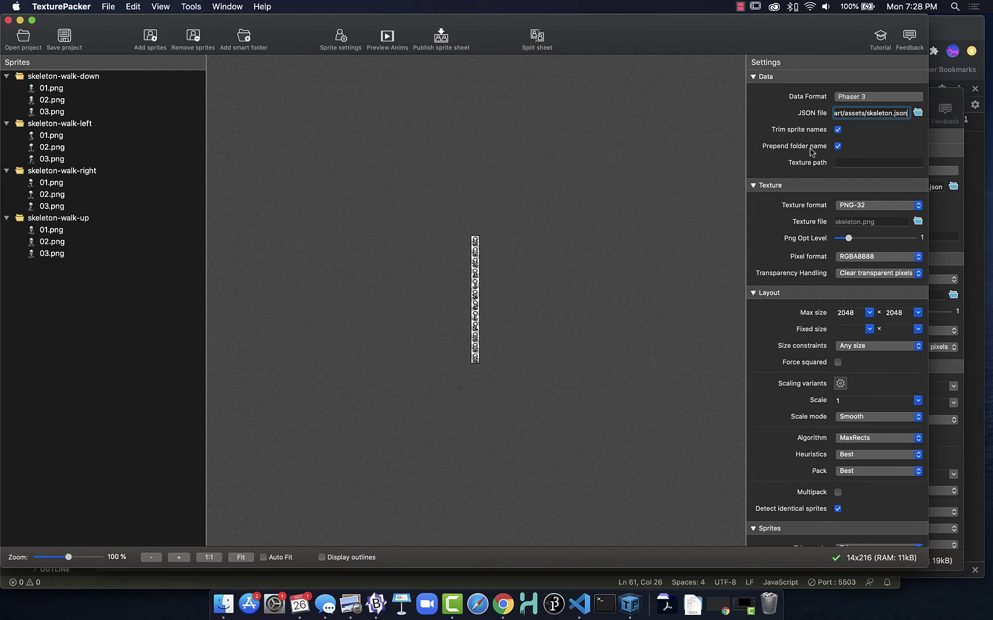
# Step: Publish the skeleton sprite sheet with the texture path left empty and dismiss the publishing report
pyautogui.click(867, 164)
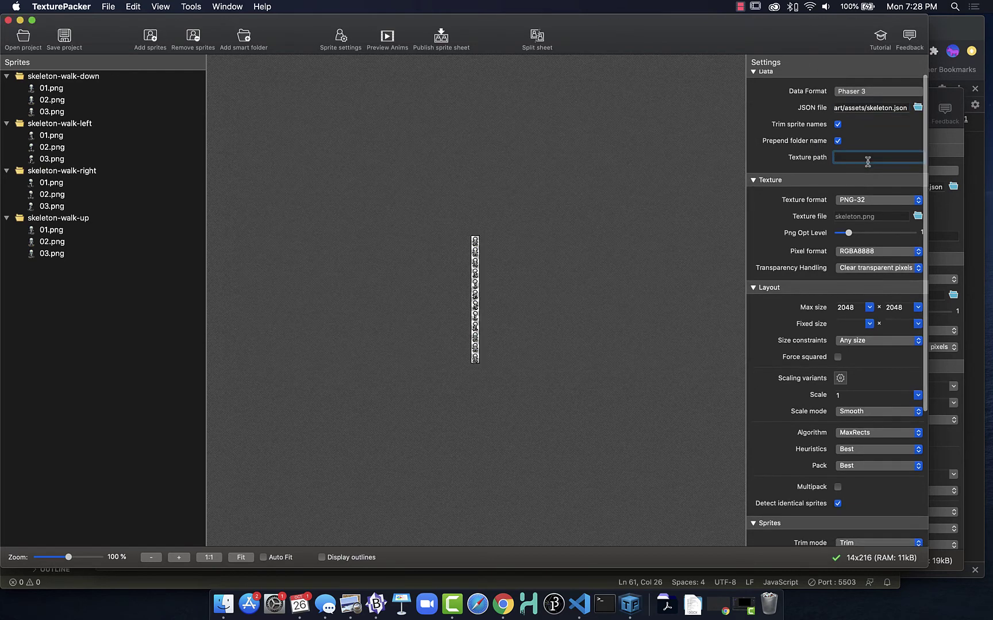
pyautogui.scroll(1, 775, 152)
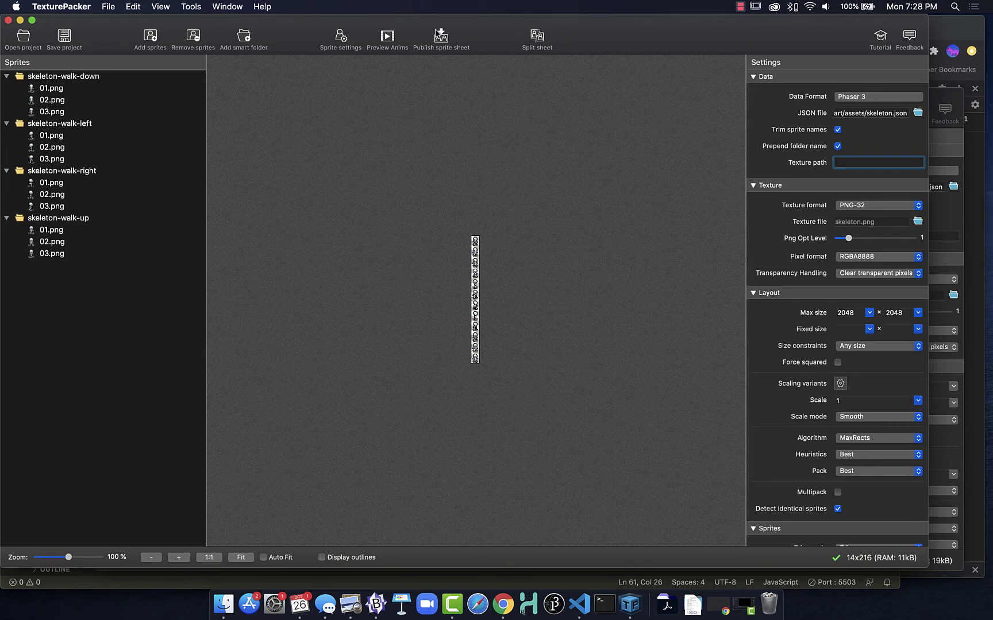
pyautogui.click(441, 38)
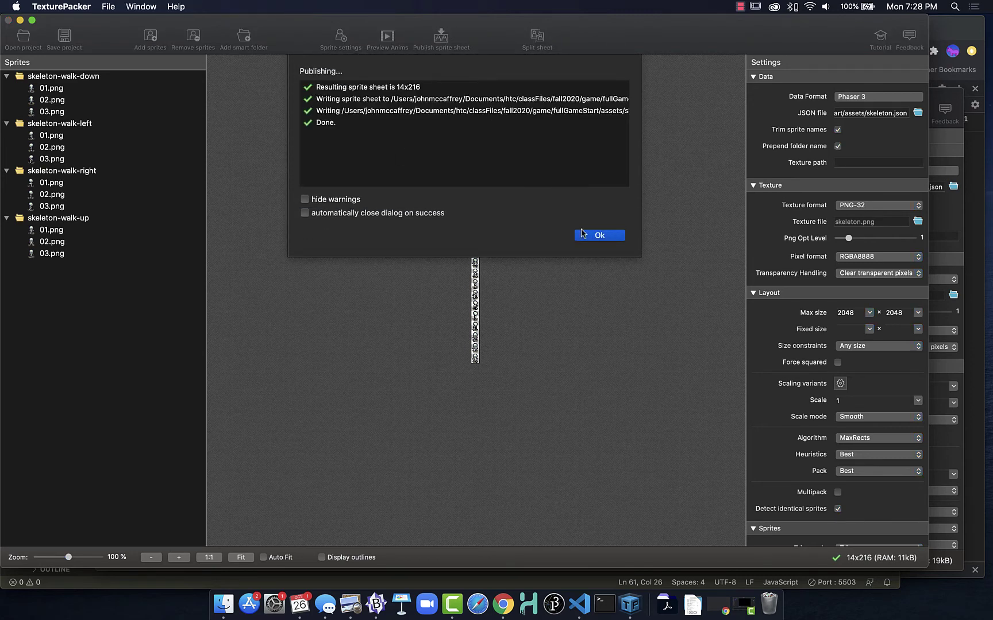
pyautogui.click(599, 236)
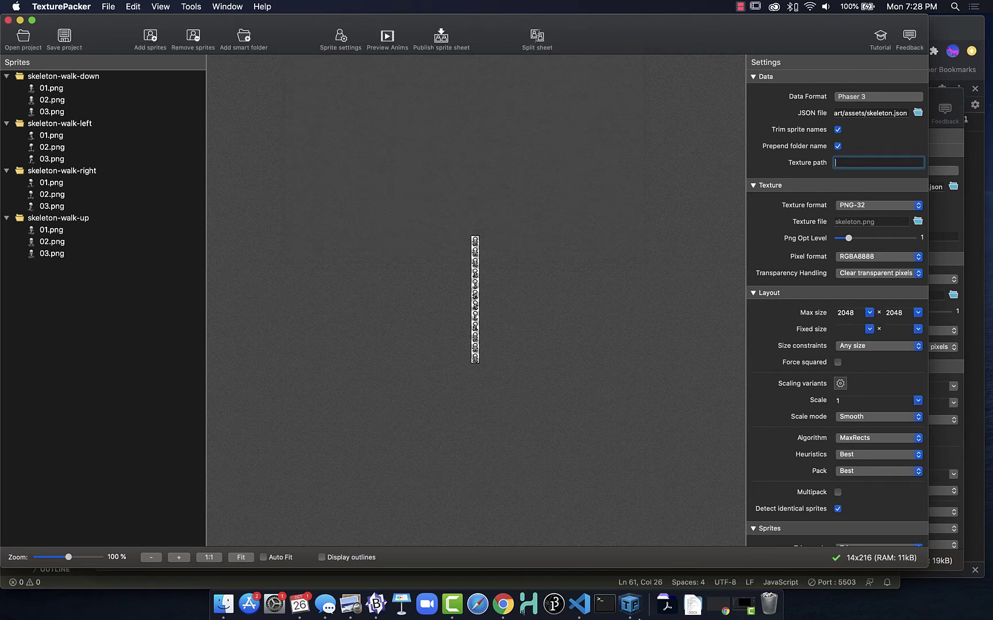
# Step: Switch to Visual Studio Code and open the published skeleton.json and skeleton.png from the assets folder to inspect them
pyautogui.click(580, 604)
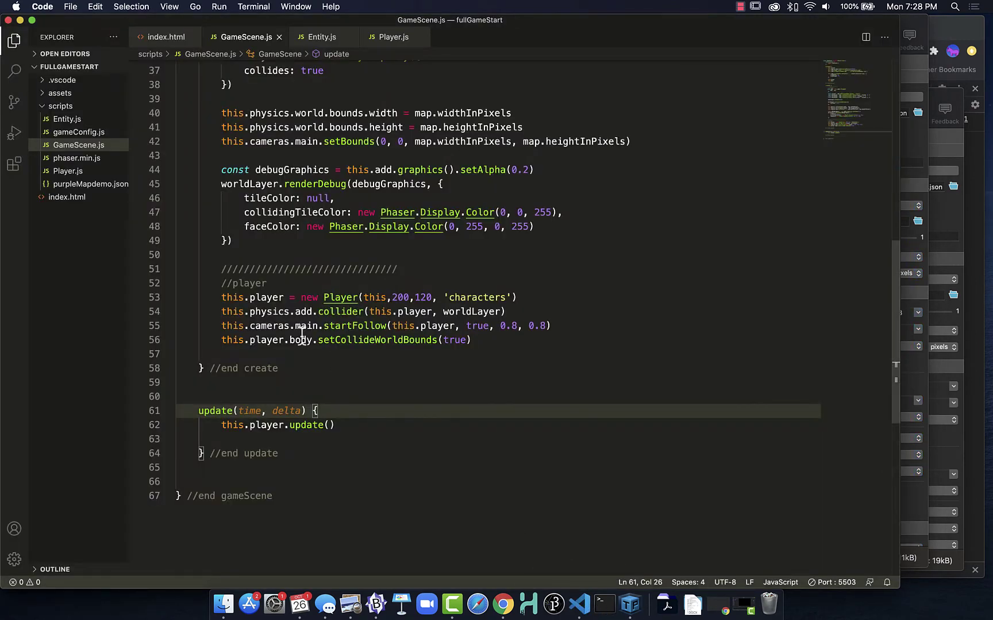
pyautogui.click(57, 93)
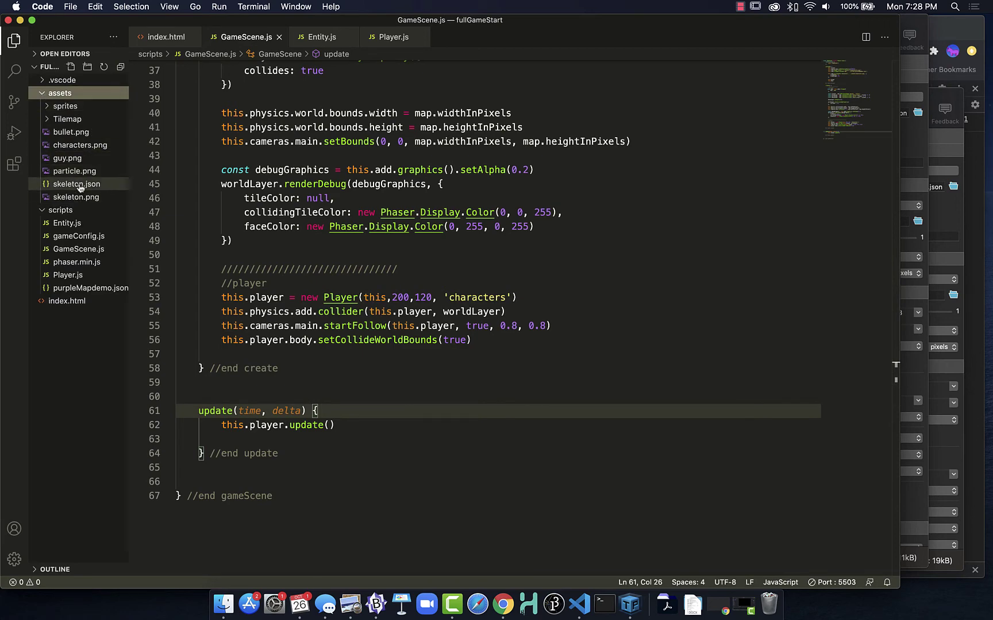
pyautogui.click(77, 185)
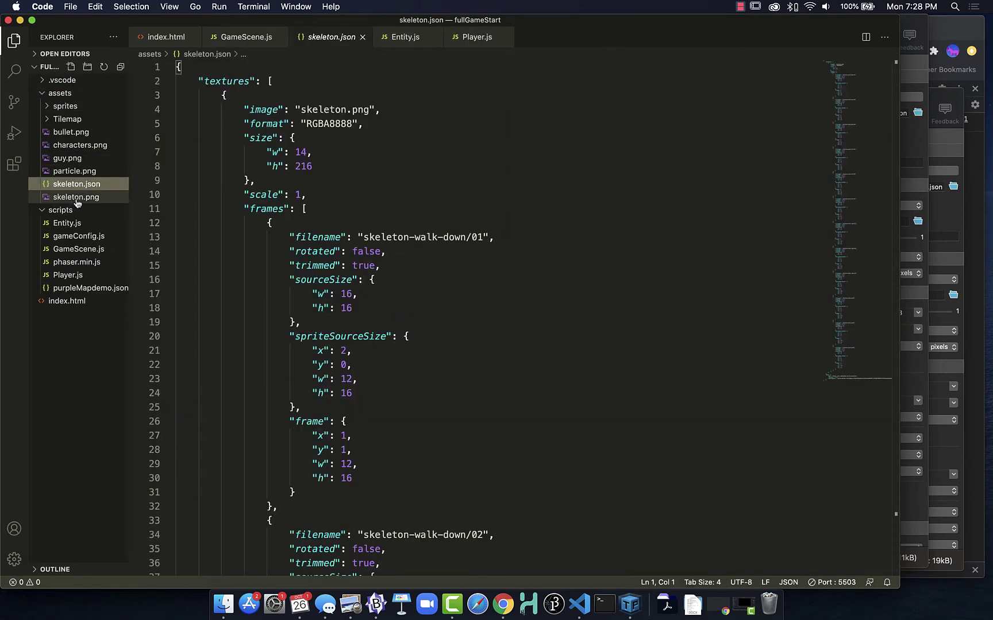
pyautogui.click(77, 199)
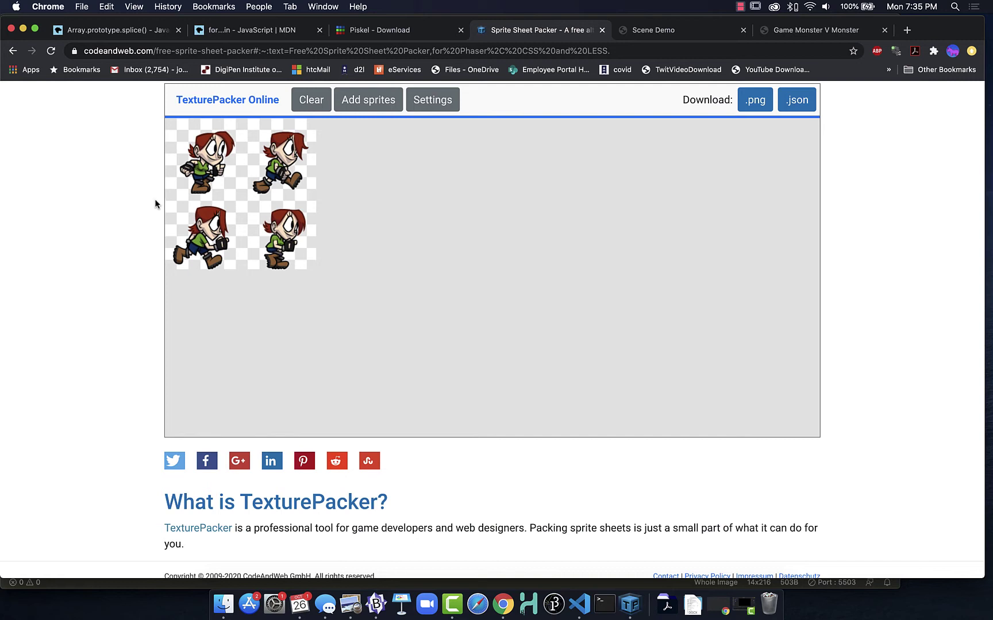
# Step: Add 01.png, 02.png and 03.png from the skeleton-walk-down folder to the TexturePacker Online sheet
pyautogui.click(366, 102)
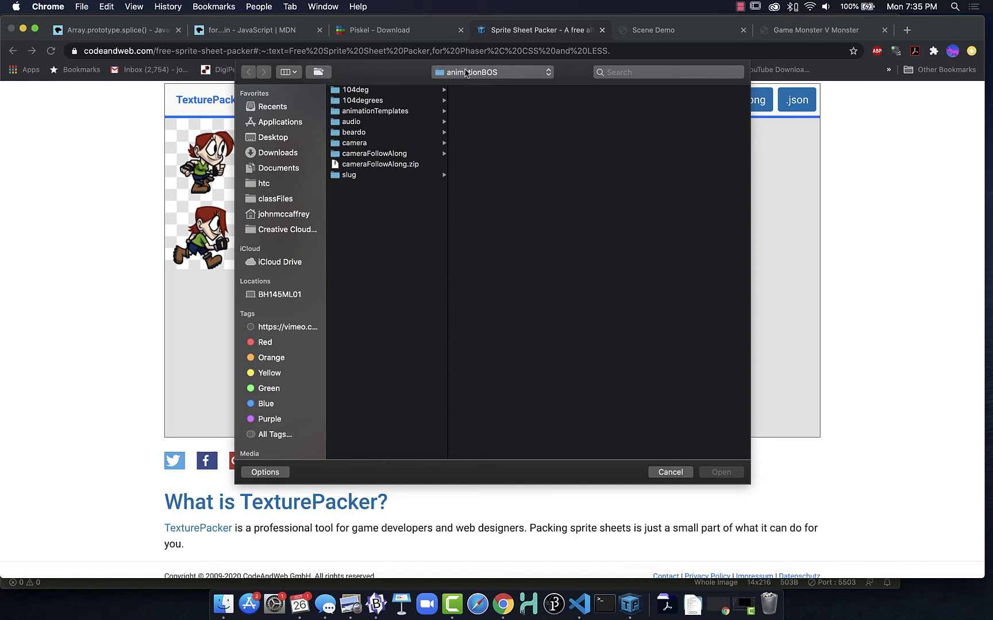
pyautogui.click(466, 73)
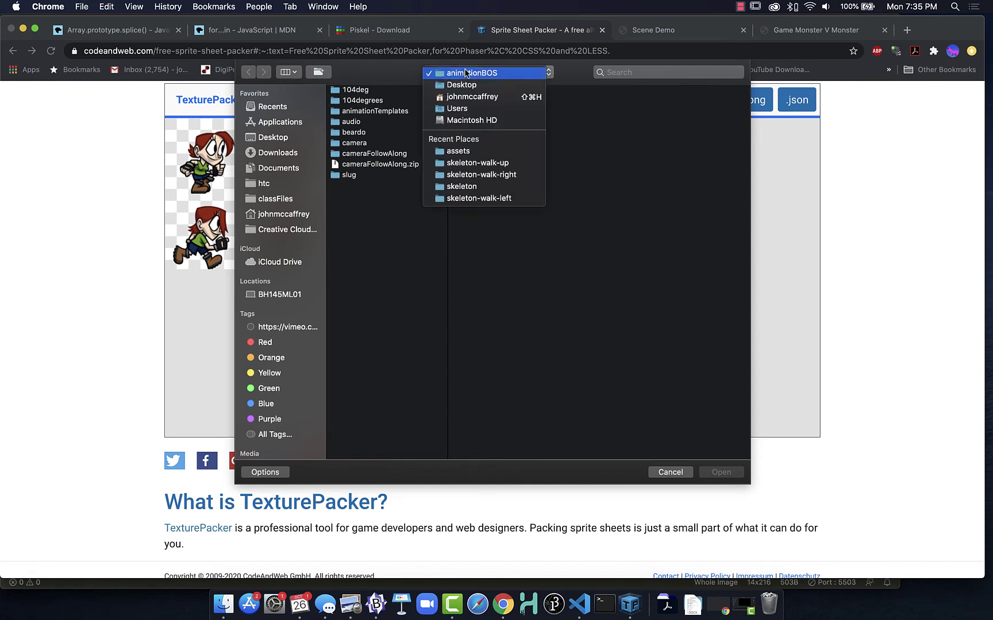
pyautogui.click(471, 163)
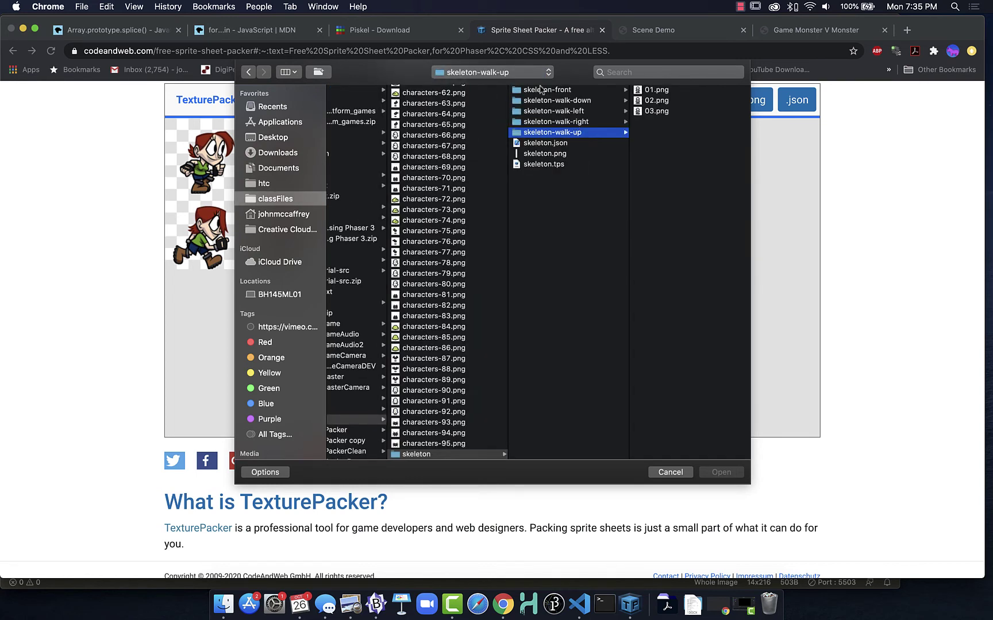
pyautogui.click(549, 100)
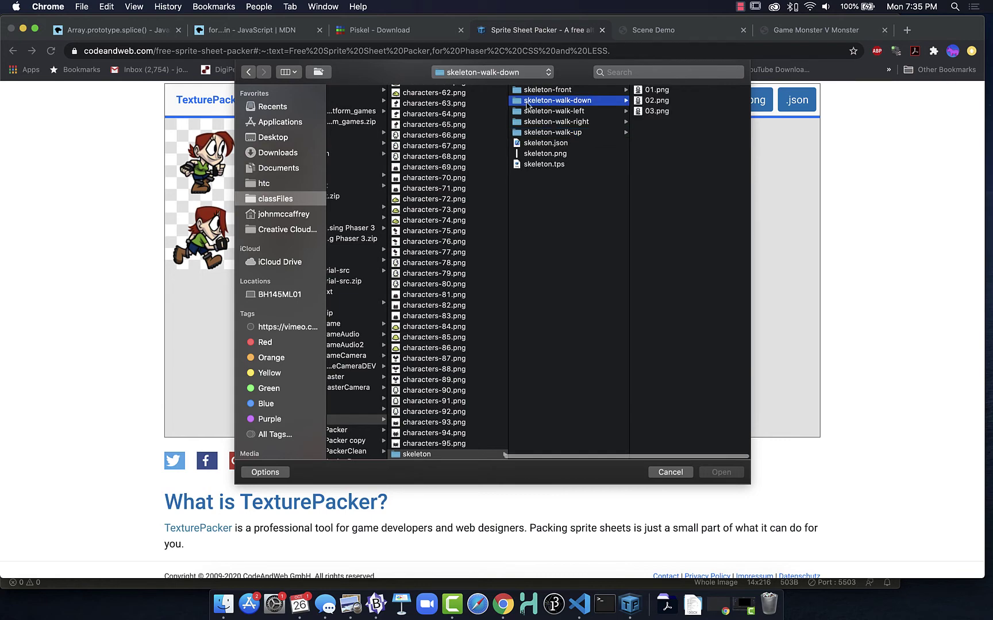
pyautogui.moveTo(655, 121); pyautogui.dragTo(659, 80)
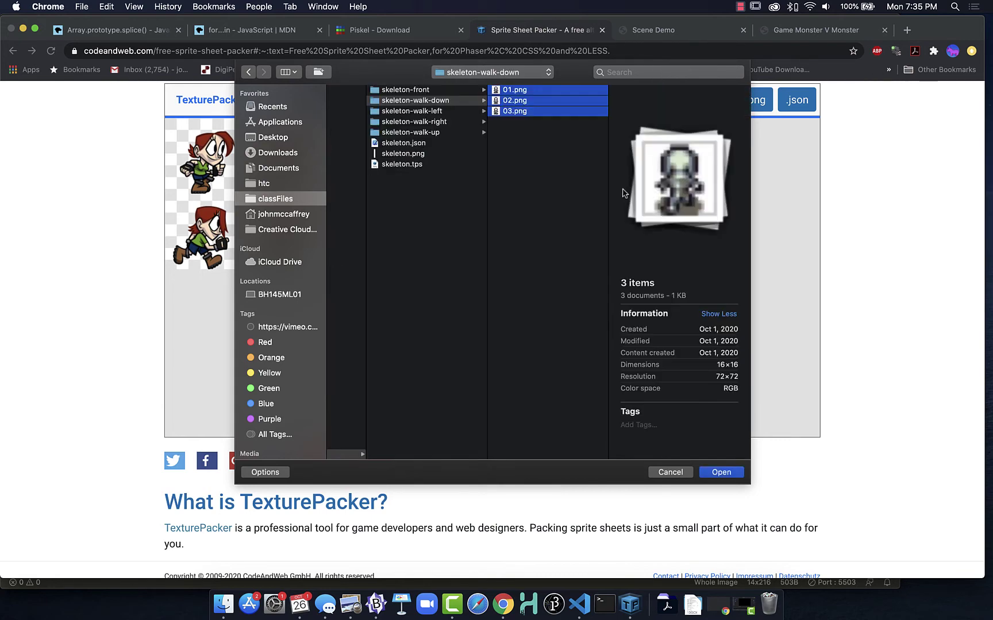
pyautogui.click(718, 472)
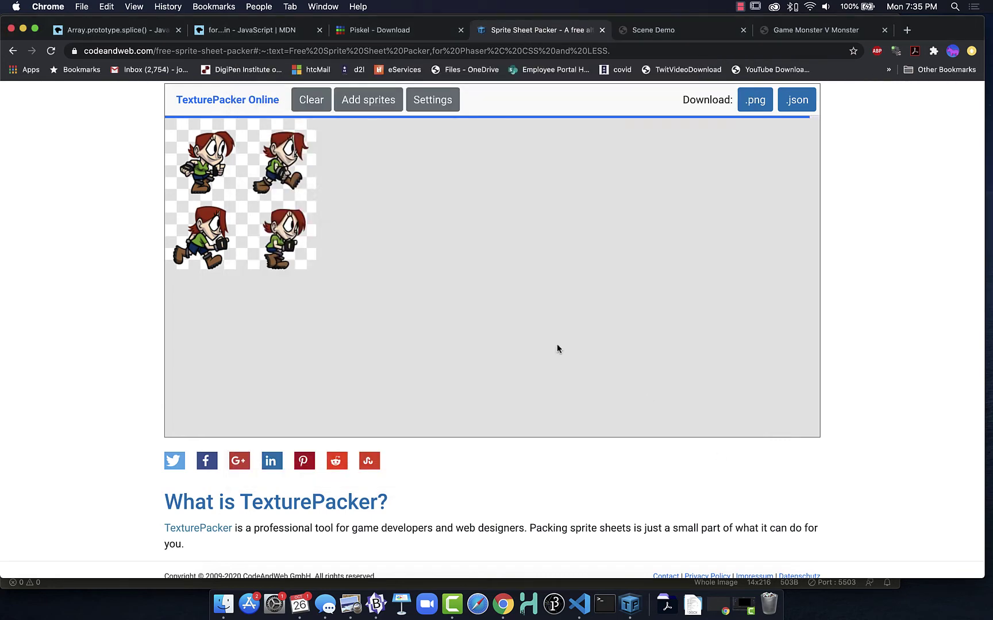
# Step: Delete the four sample sprites RunRight01, RunRight02, RunRight03 and RunRight04 from the sheet
pyautogui.scroll(-1, 323, 284)
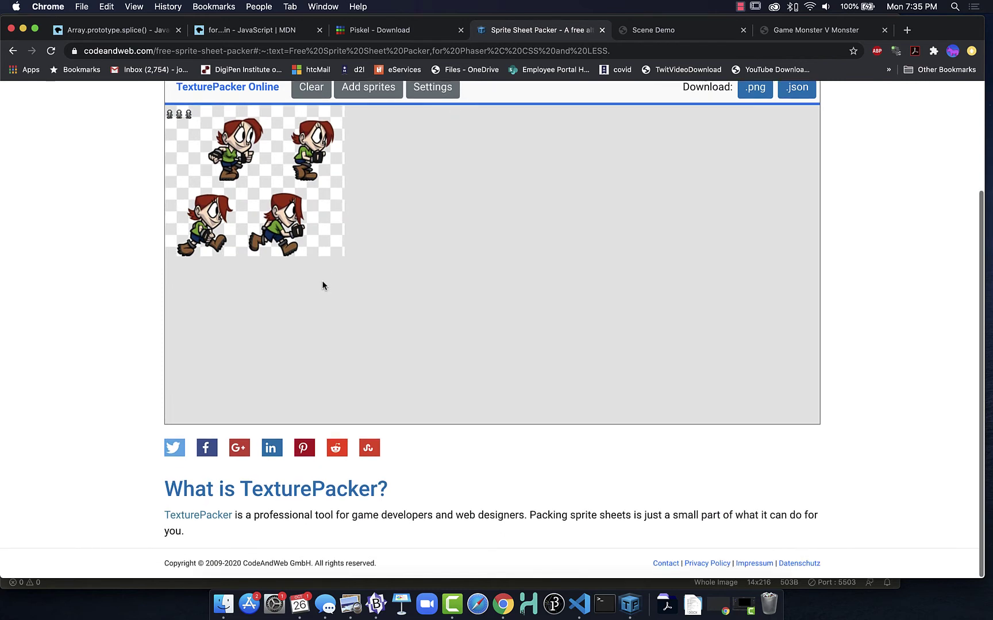
pyautogui.click(247, 155)
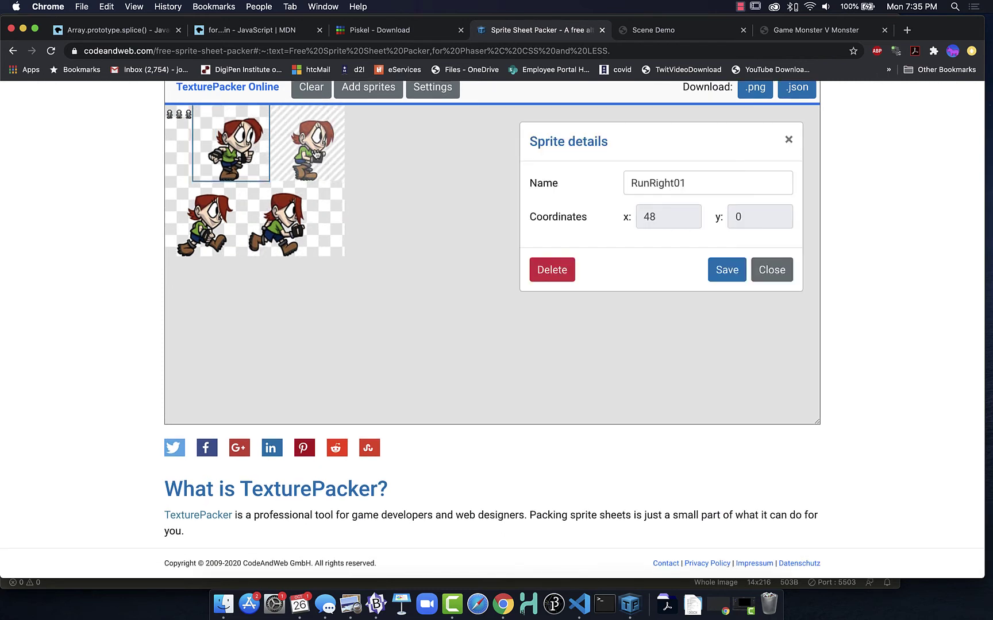
pyautogui.click(315, 153)
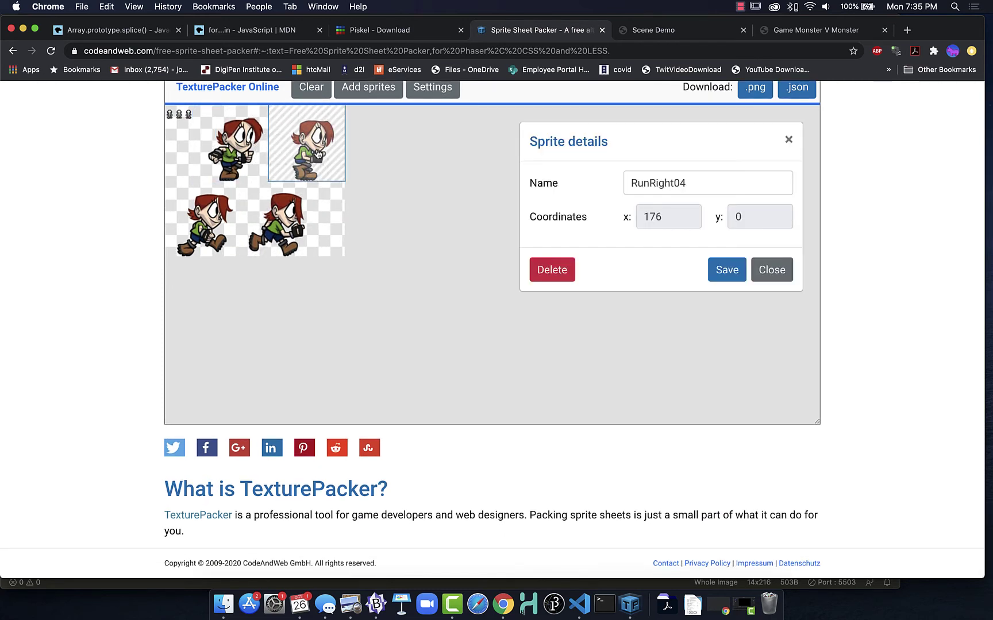
pyautogui.click(544, 274)
pyautogui.click(268, 170)
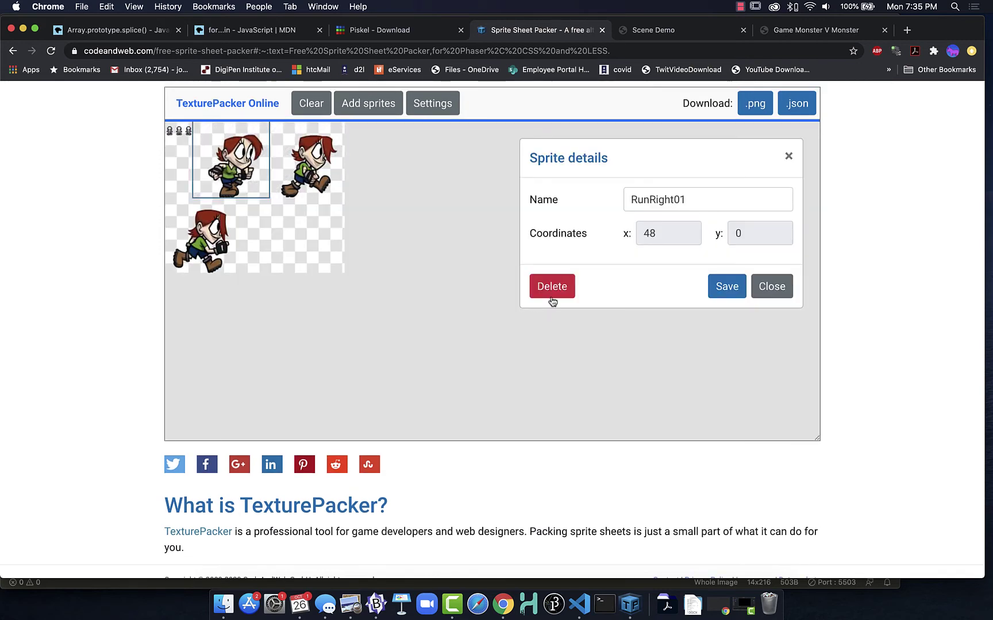
pyautogui.click(550, 292)
pyautogui.click(310, 189)
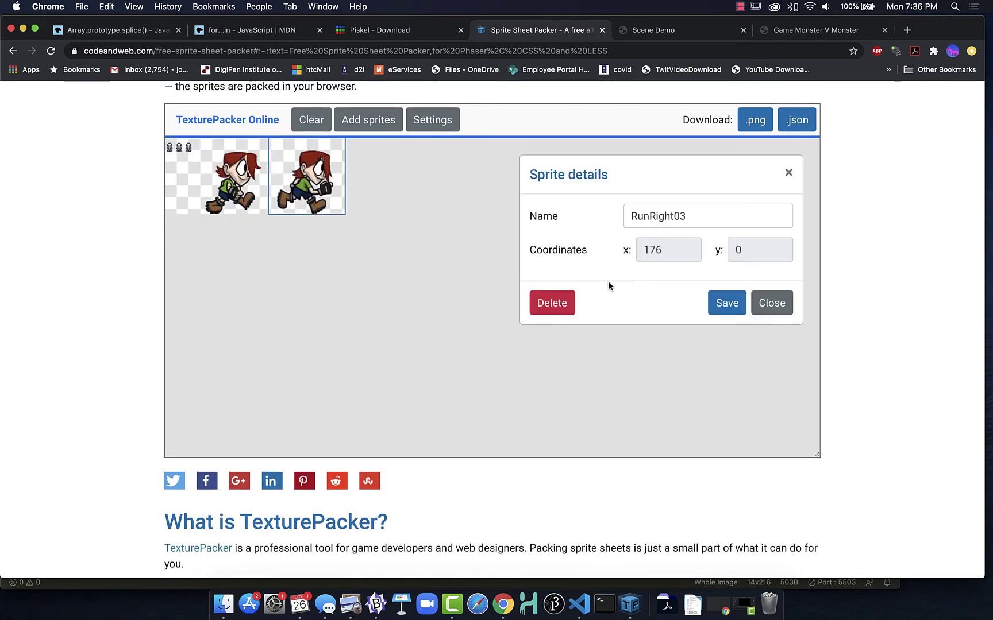
pyautogui.click(550, 301)
pyautogui.click(249, 205)
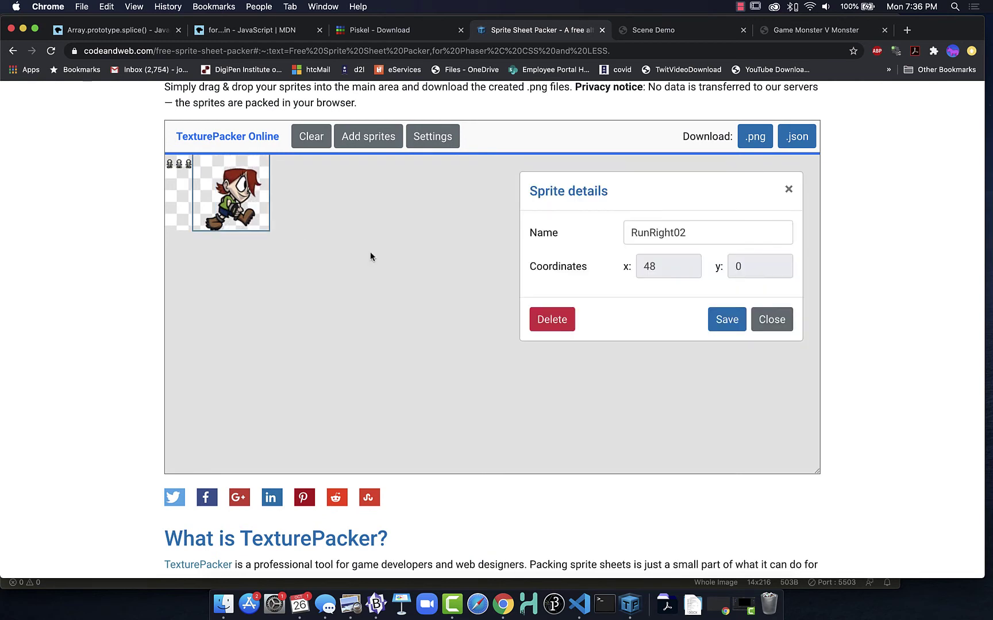
pyautogui.click(558, 325)
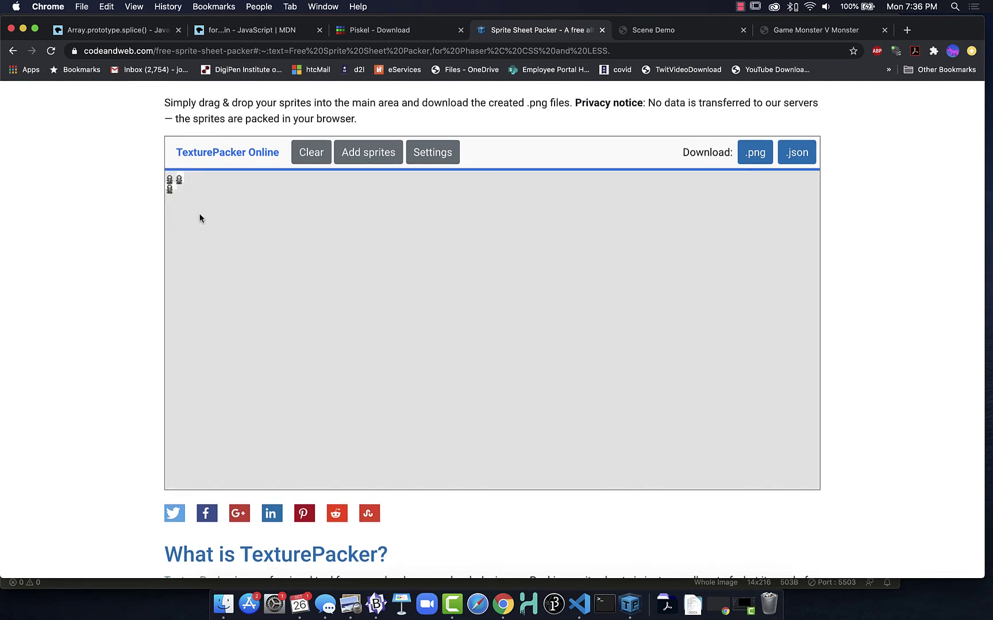
# Step: Check the details of the three skeleton sprites, and rename sprite 01 as skeleton-walk-down-01
pyautogui.click(171, 183)
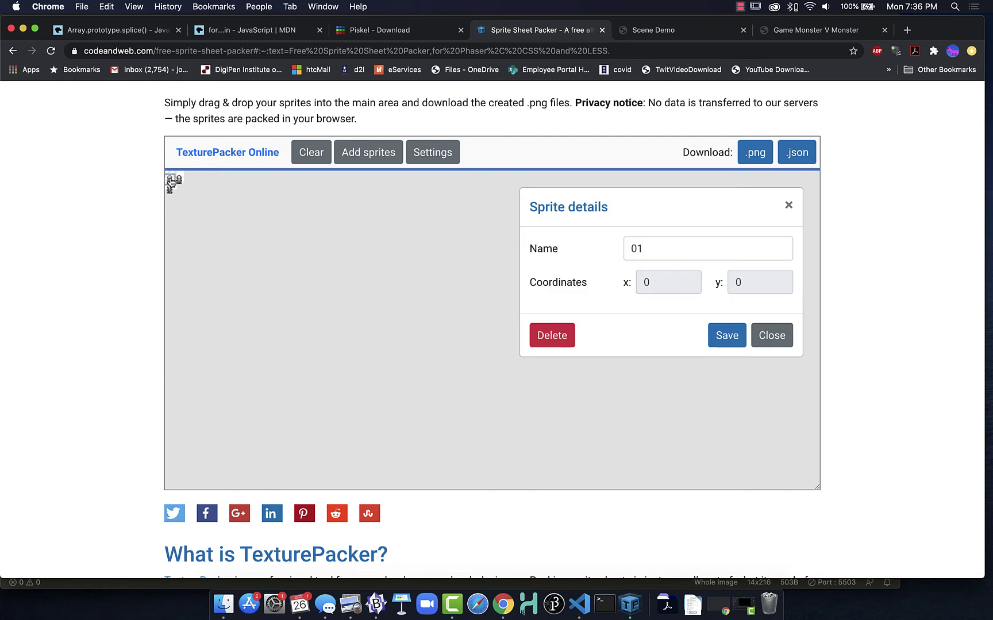
pyautogui.click(178, 179)
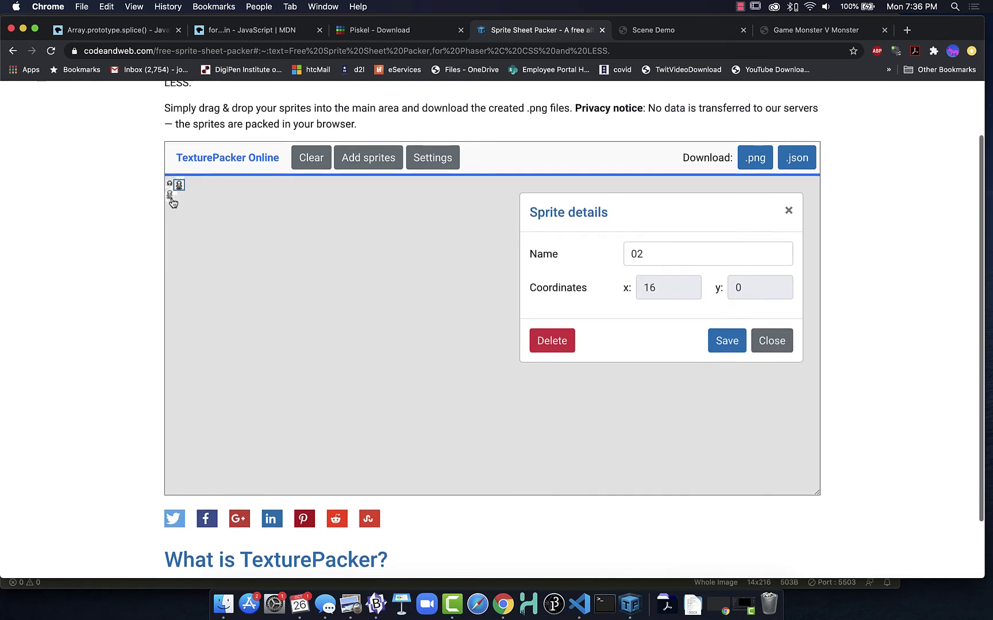
pyautogui.click(171, 196)
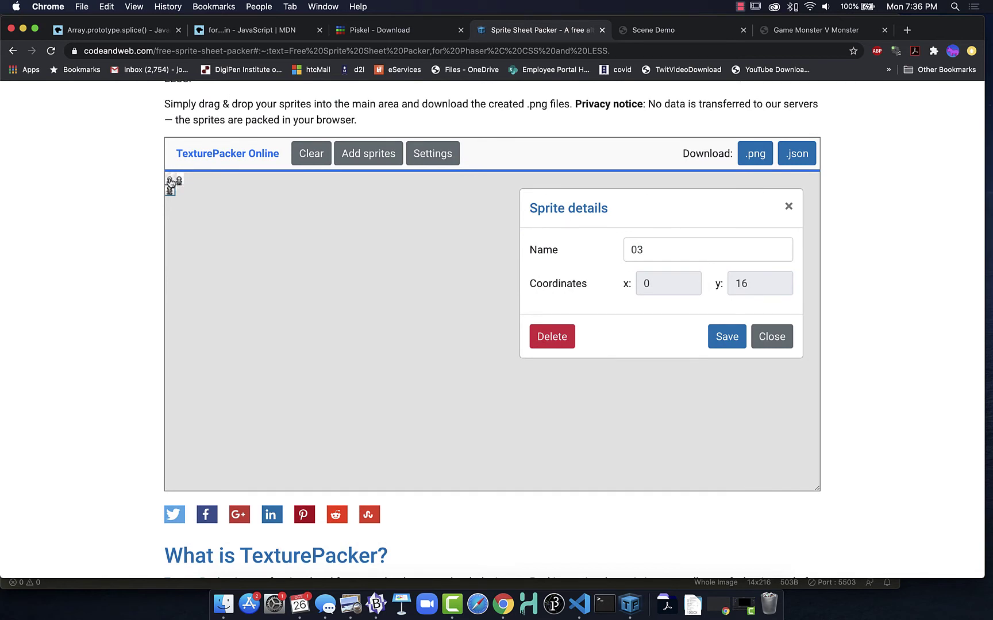
pyautogui.click(171, 183)
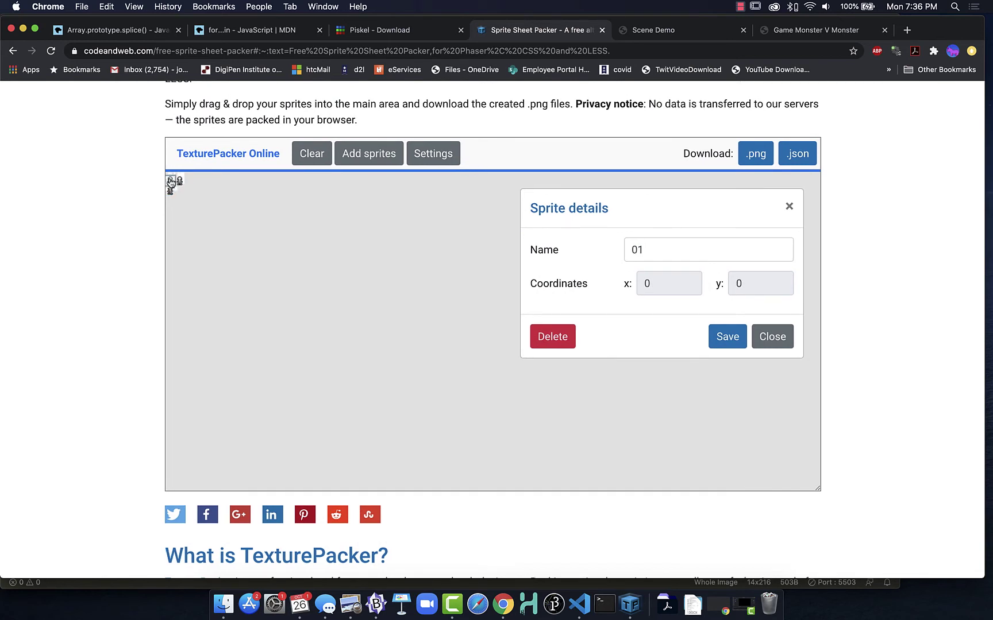
pyautogui.click(632, 250)
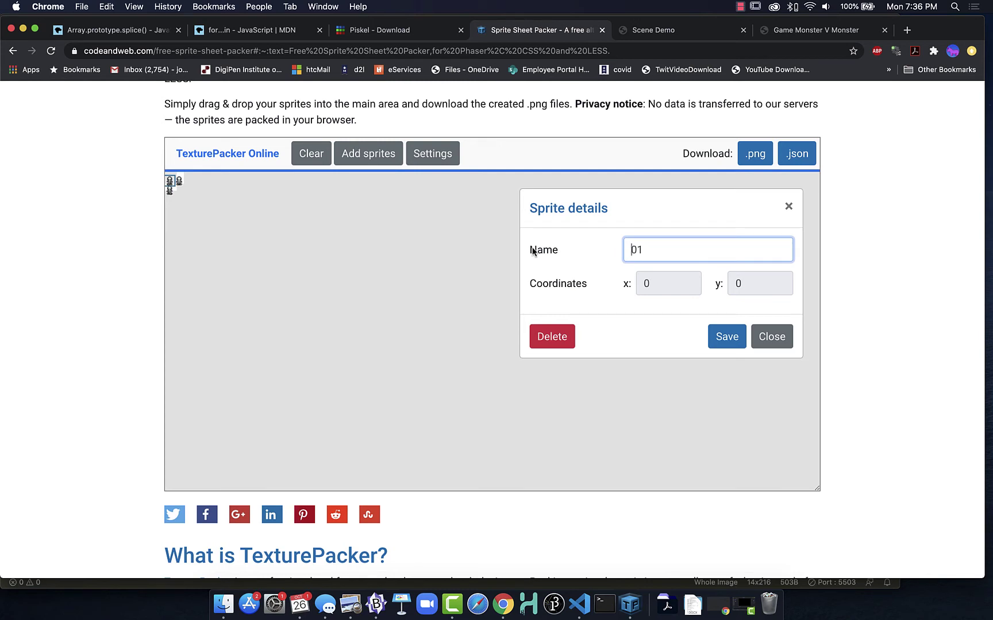
pyautogui.write('skeleton-walk-down-')
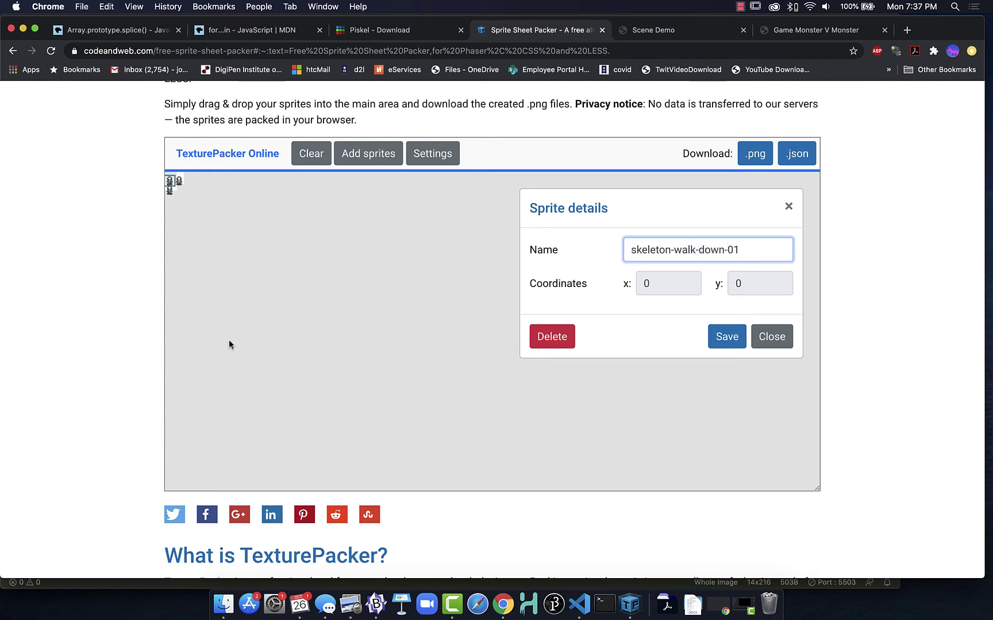
pyautogui.click(724, 337)
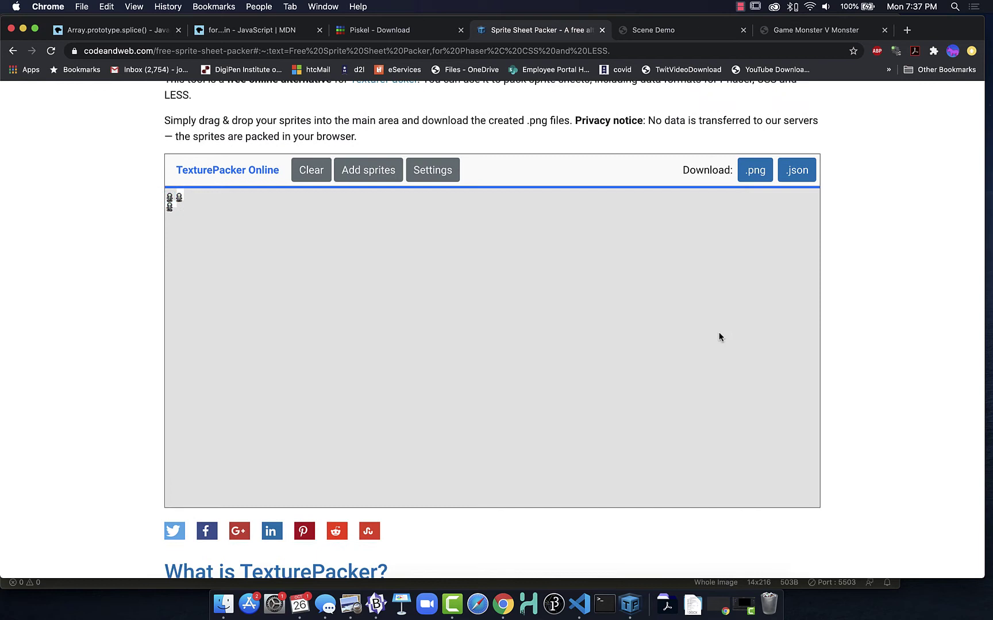
# Step: Rename sprite 02 as skeleton-walk-down-02 and save its details
pyautogui.click(179, 198)
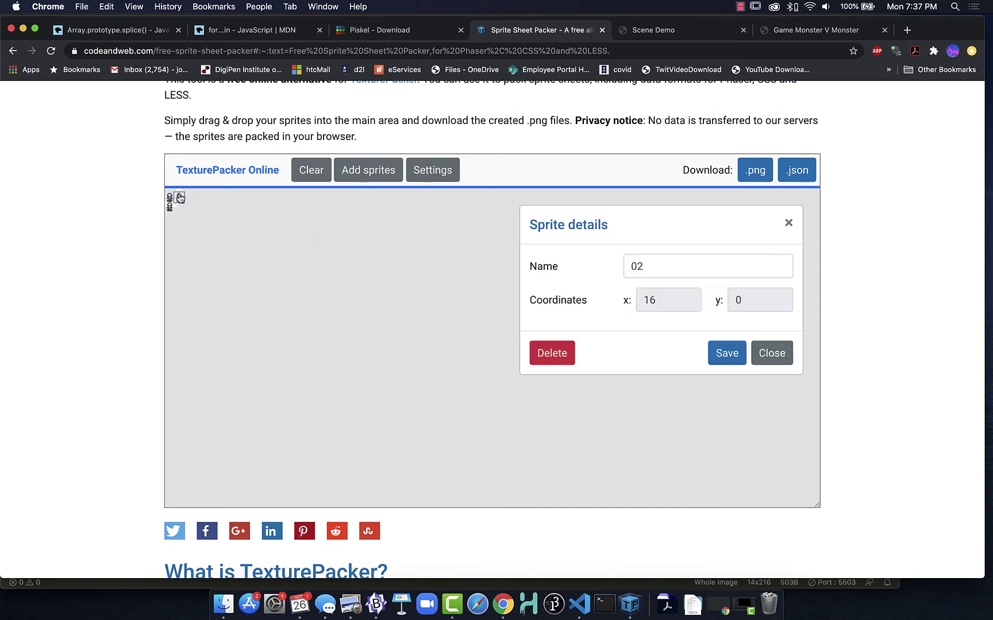
pyautogui.click(634, 265)
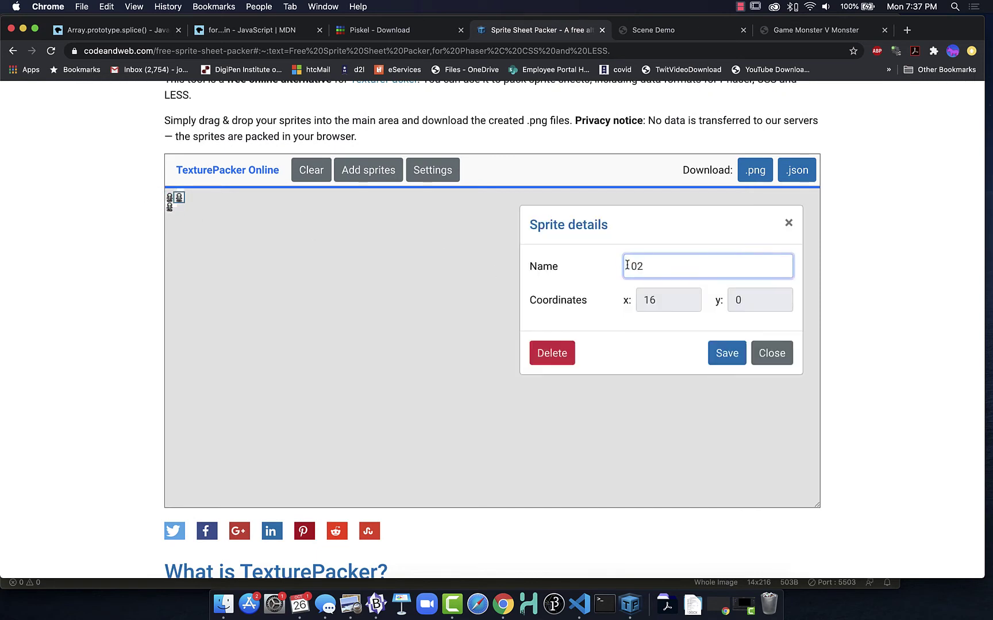
pyautogui.write('skeleton-walk')
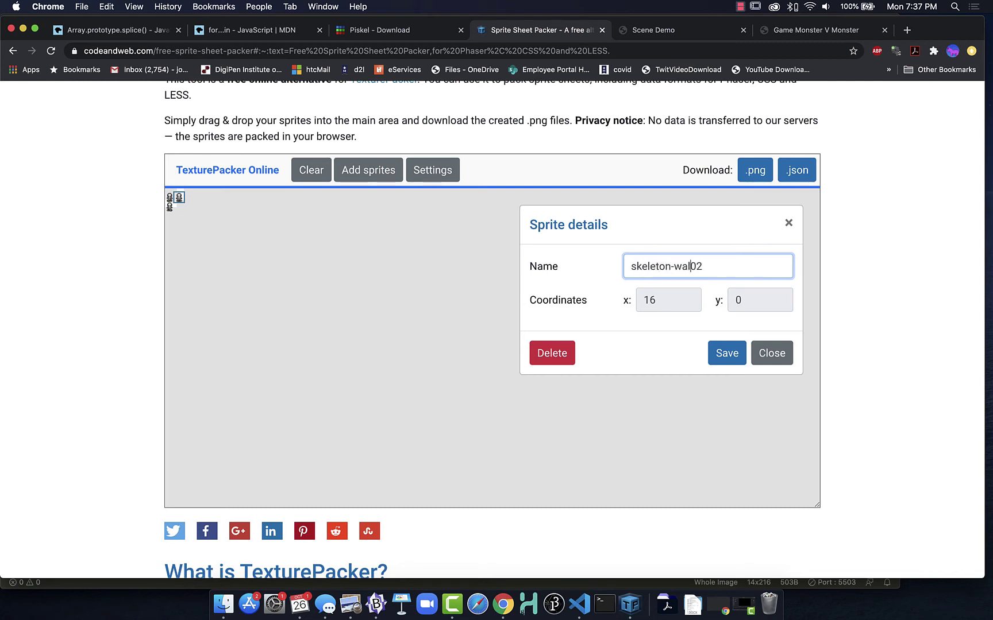
pyautogui.write('-down-')
pyautogui.click(725, 351)
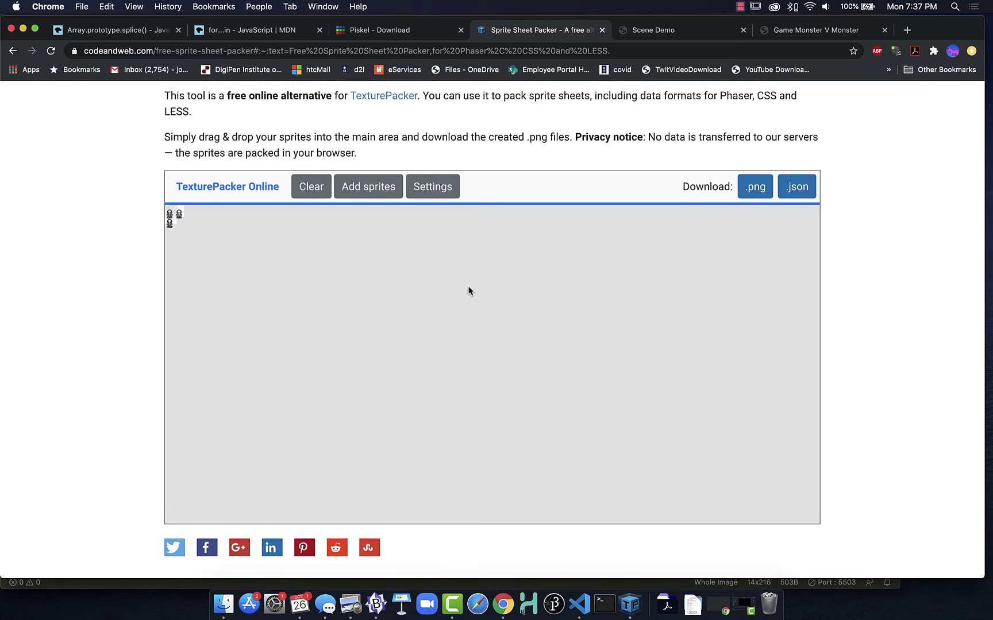
# Step: Rename sprite 03 as skeleton-walk-down03 and save its details
pyautogui.click(170, 225)
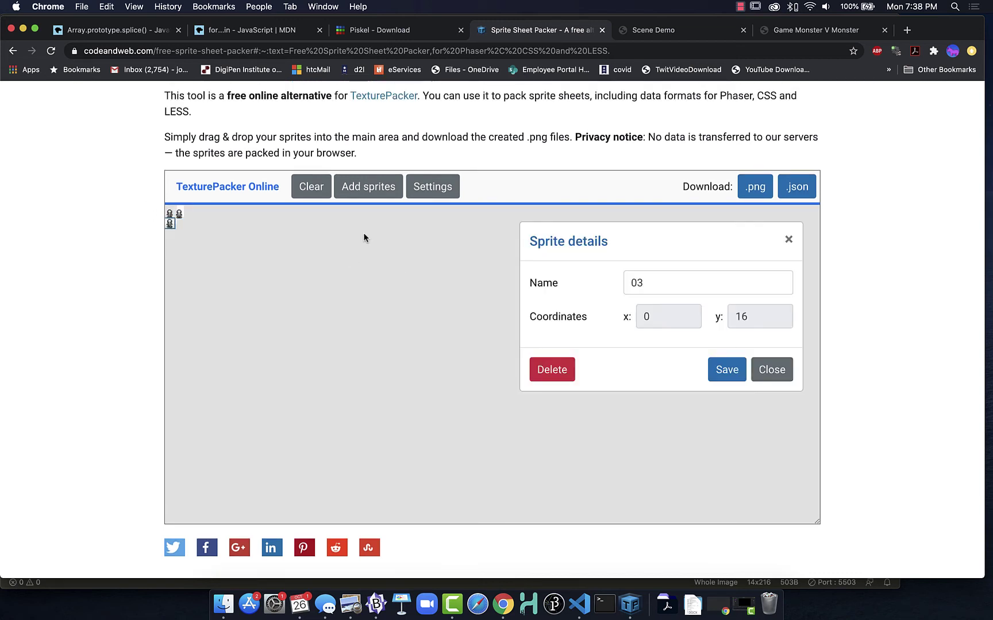
pyautogui.click(628, 282)
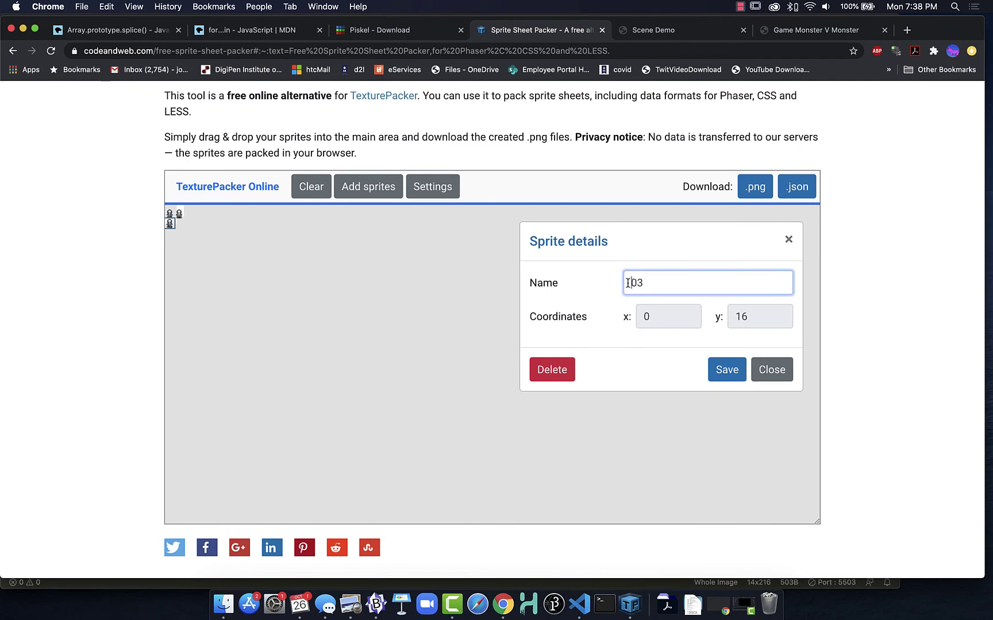
pyautogui.write('skele')
pyautogui.write('ton-walk')
pyautogui.write('-down')
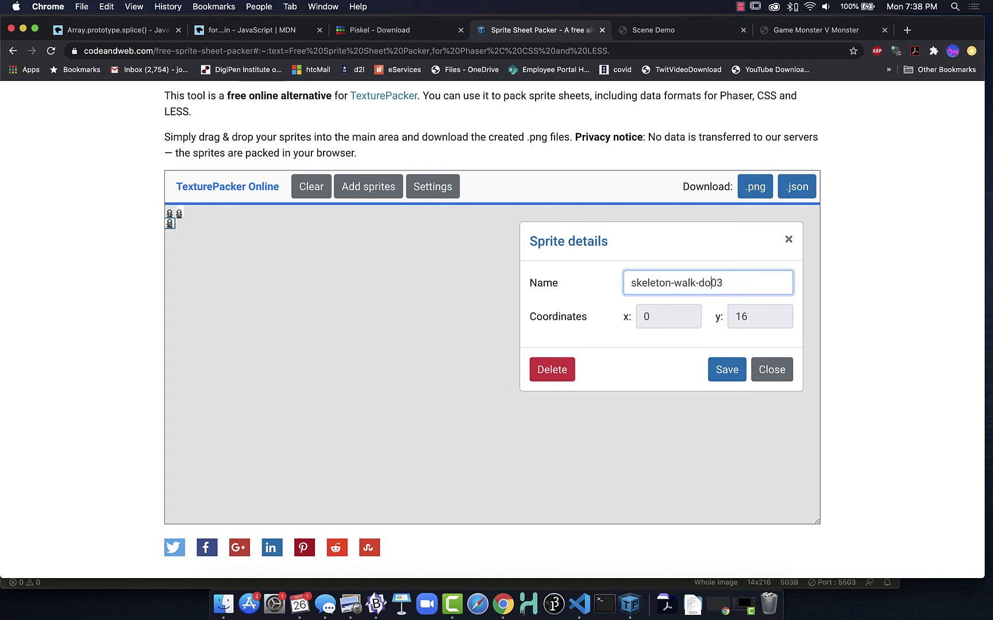
pyautogui.write('-')
pyautogui.press('BackSpace')
pyautogui.click(729, 371)
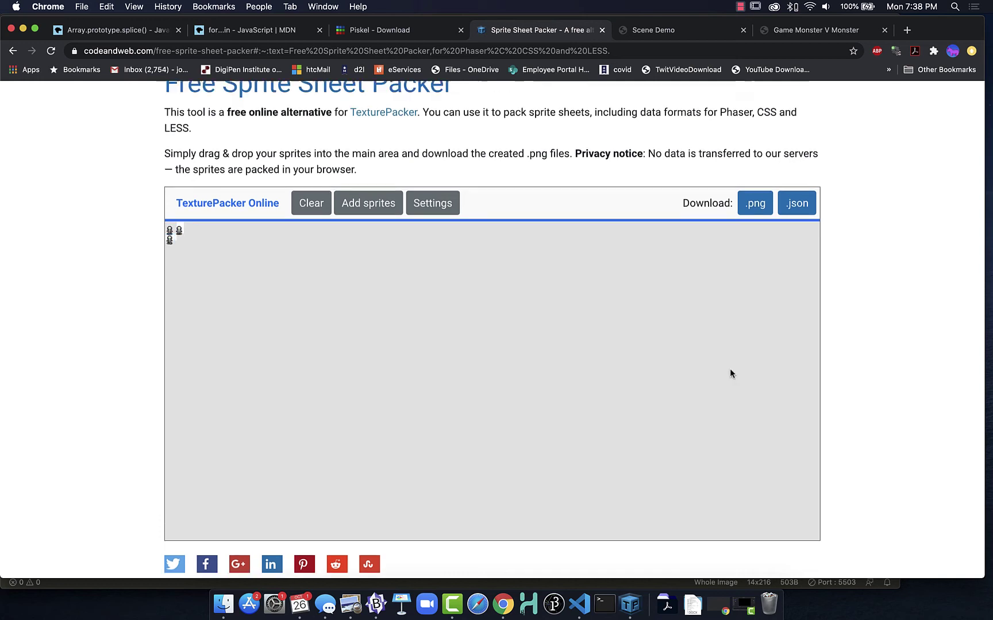
# Step: Rename the other two skeleton sprites as skeleton-walk-down02 and skeleton-walk-down01, without the last hyphen, and save each
pyautogui.click(179, 233)
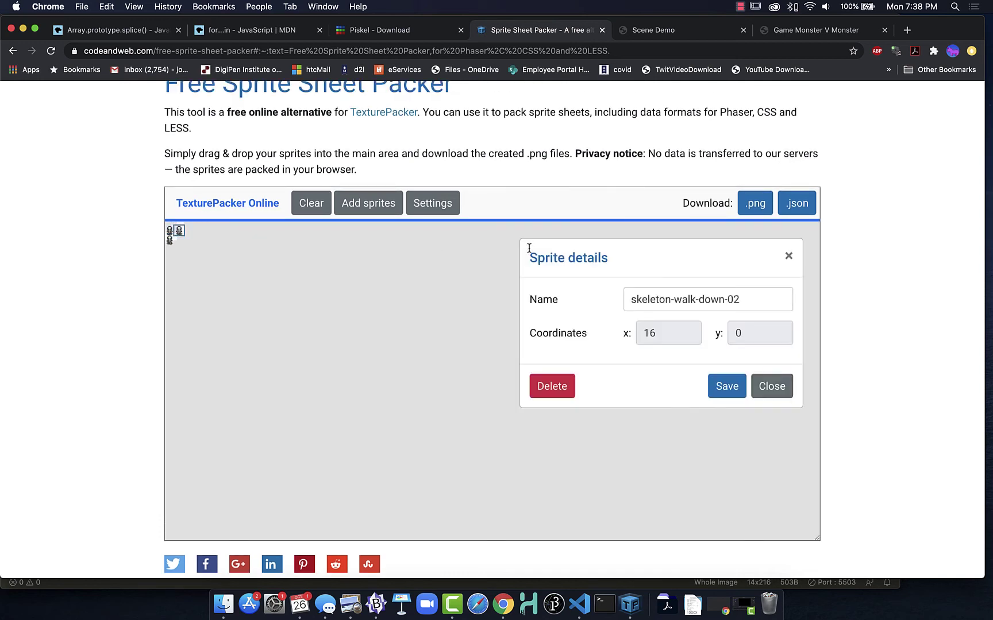
pyautogui.click(729, 301)
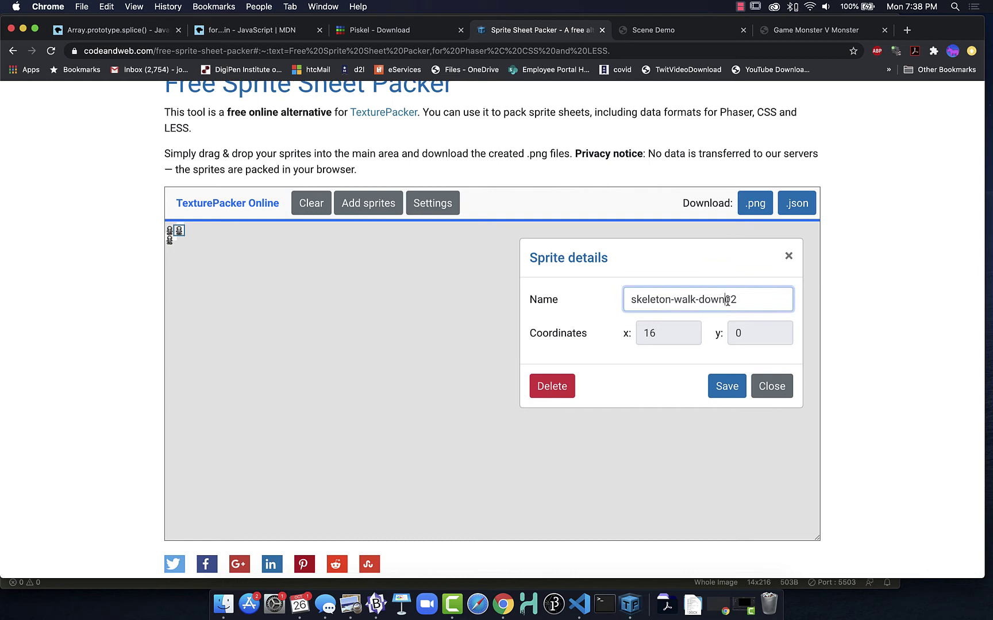
pyautogui.click(727, 384)
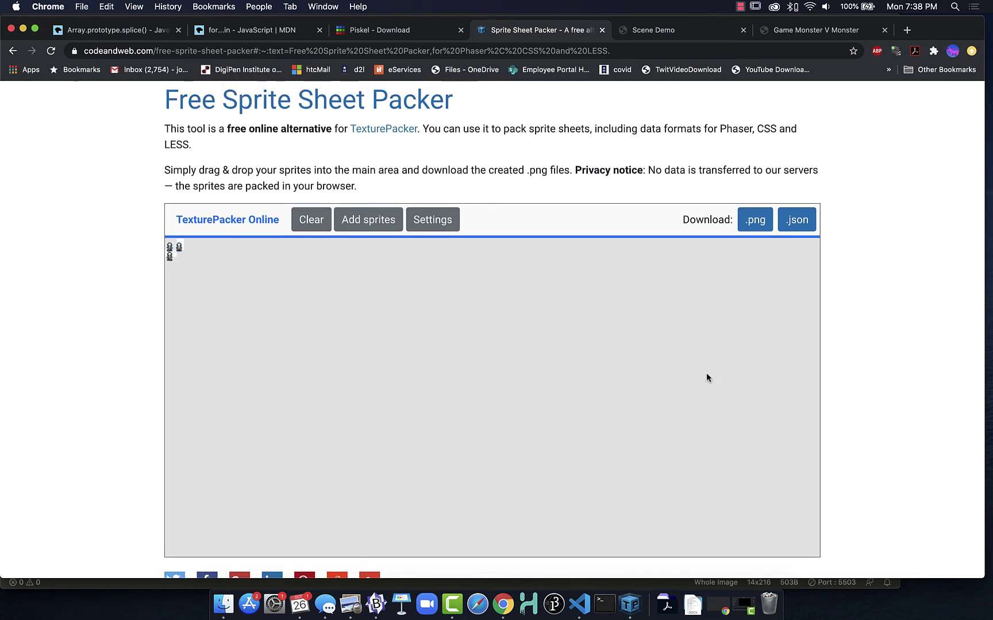
pyautogui.click(172, 251)
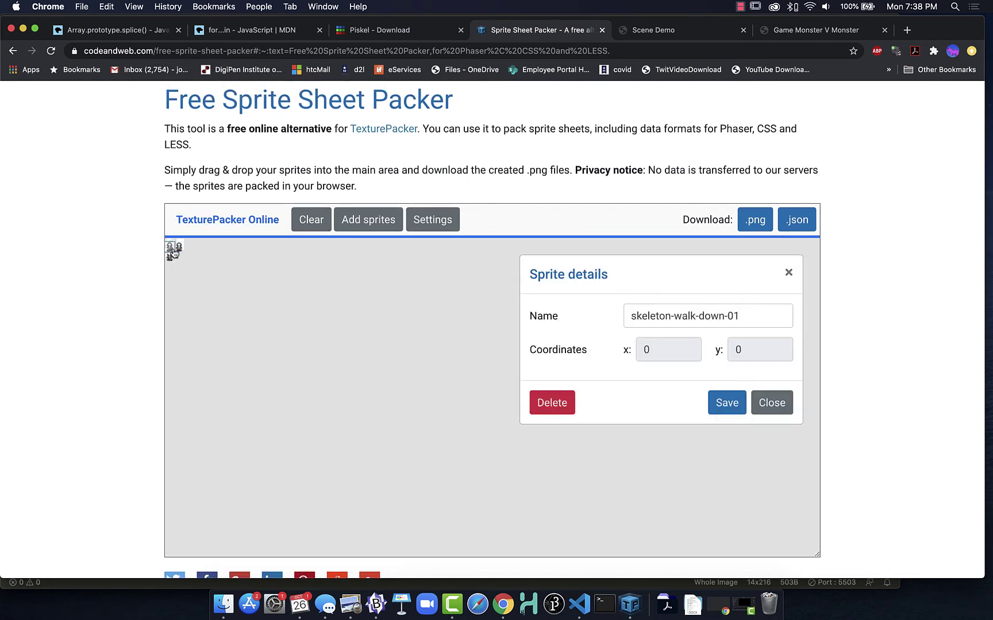
pyautogui.click(728, 314)
pyautogui.press('BackSpace')
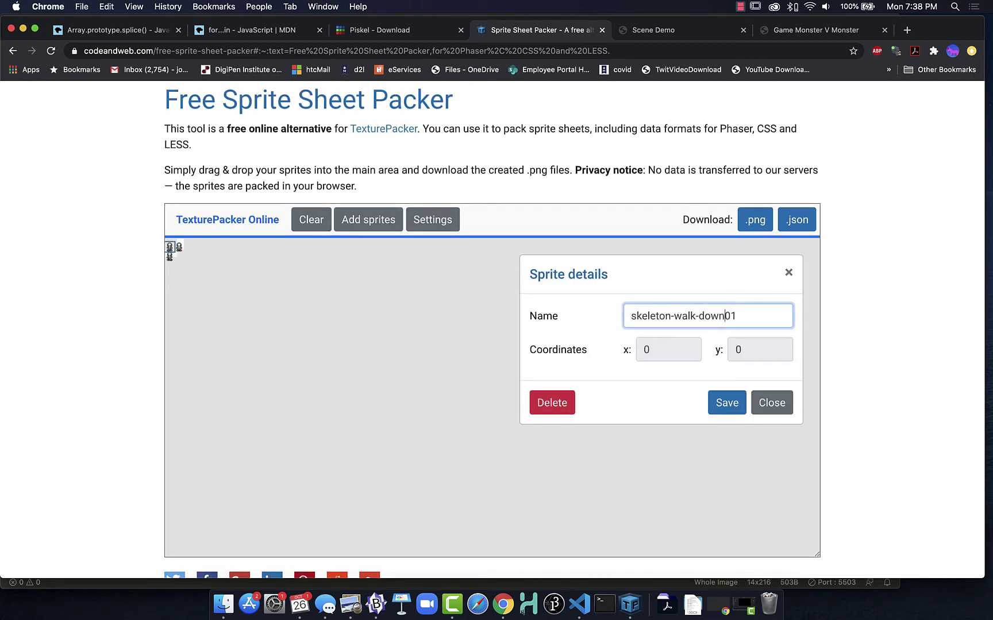
pyautogui.click(715, 405)
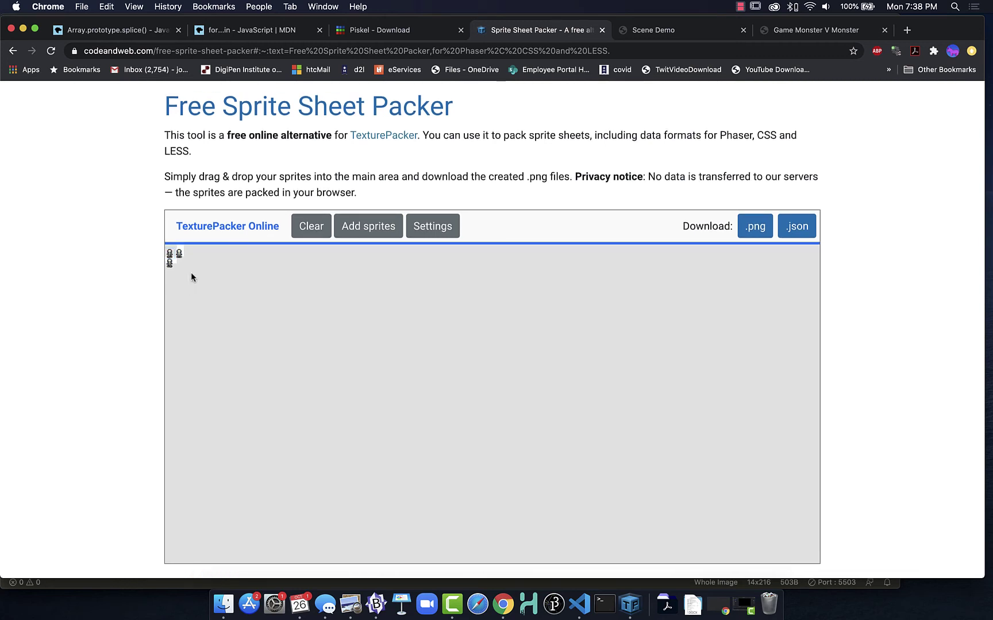
# Step: Try the Vertical and Horizontal sheet layouts, then restore the Compact layout with the JSON array data format kept
pyautogui.scroll(-1, 185, 265)
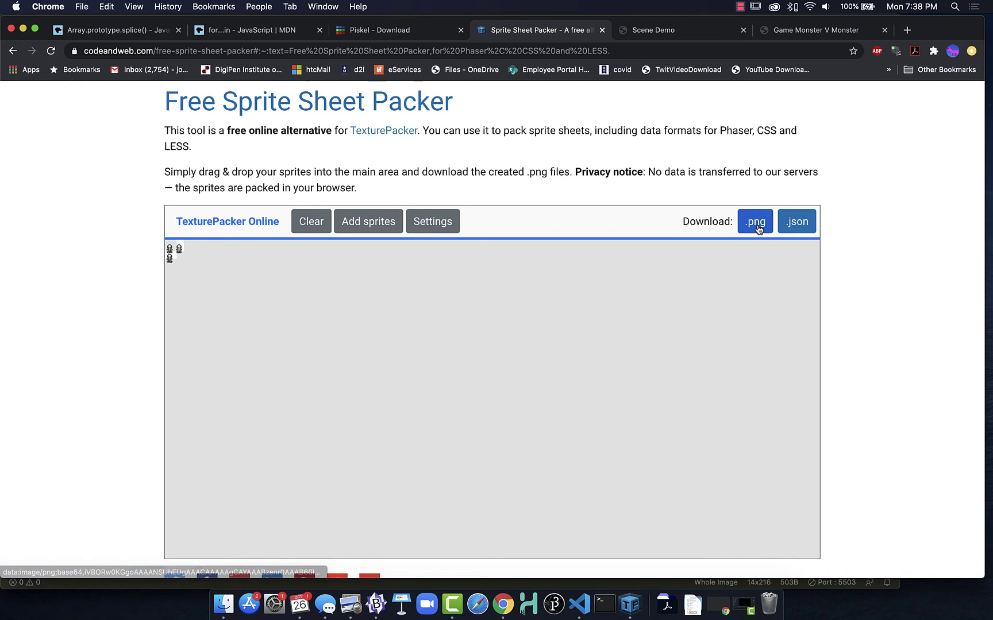
pyautogui.click(415, 223)
pyautogui.scroll(-1, 405, 225)
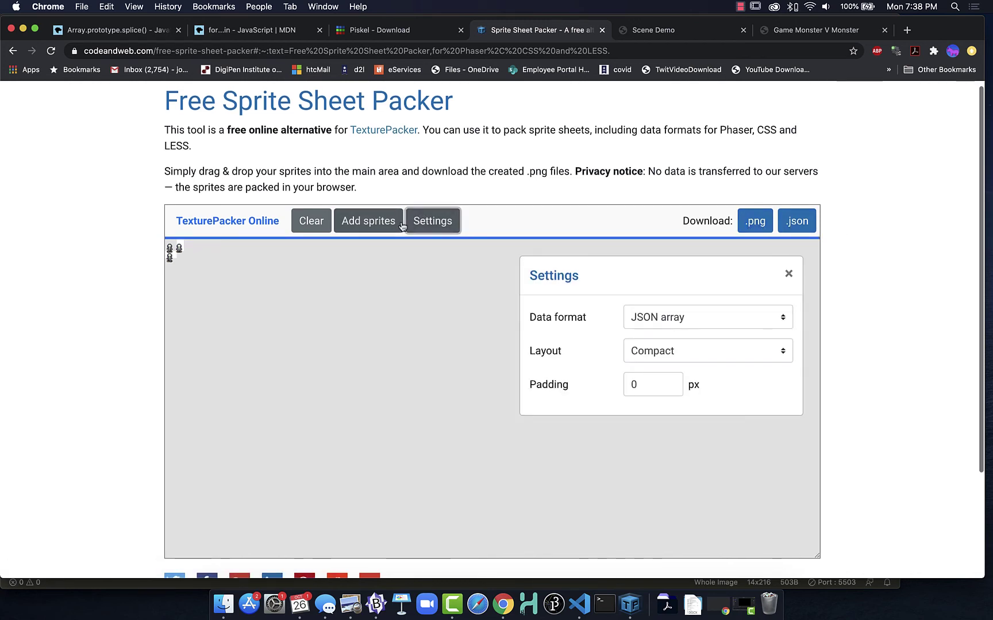
pyautogui.click(645, 318)
pyautogui.click(572, 277)
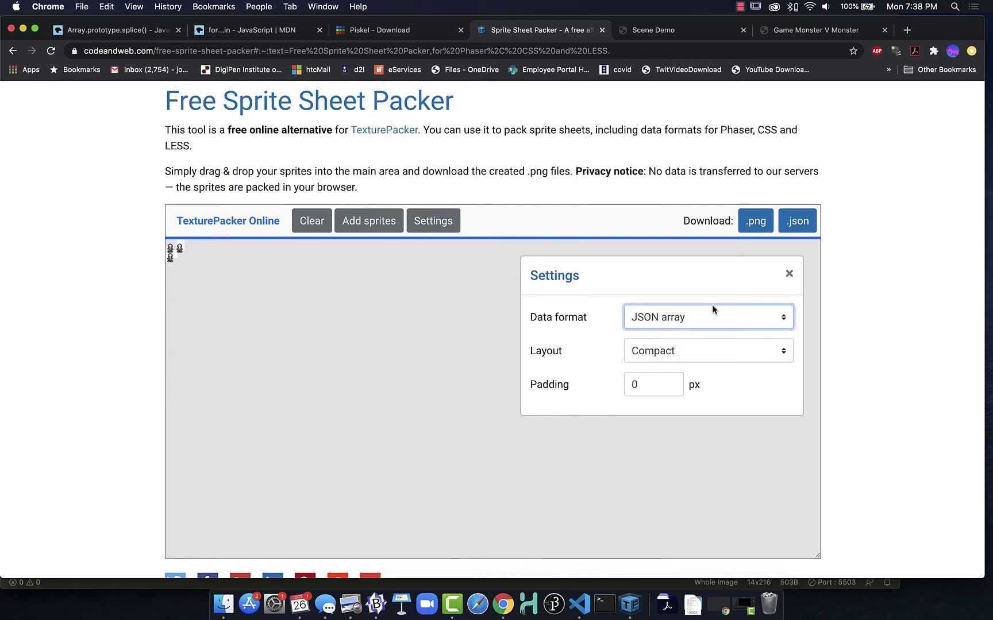
pyautogui.click(664, 351)
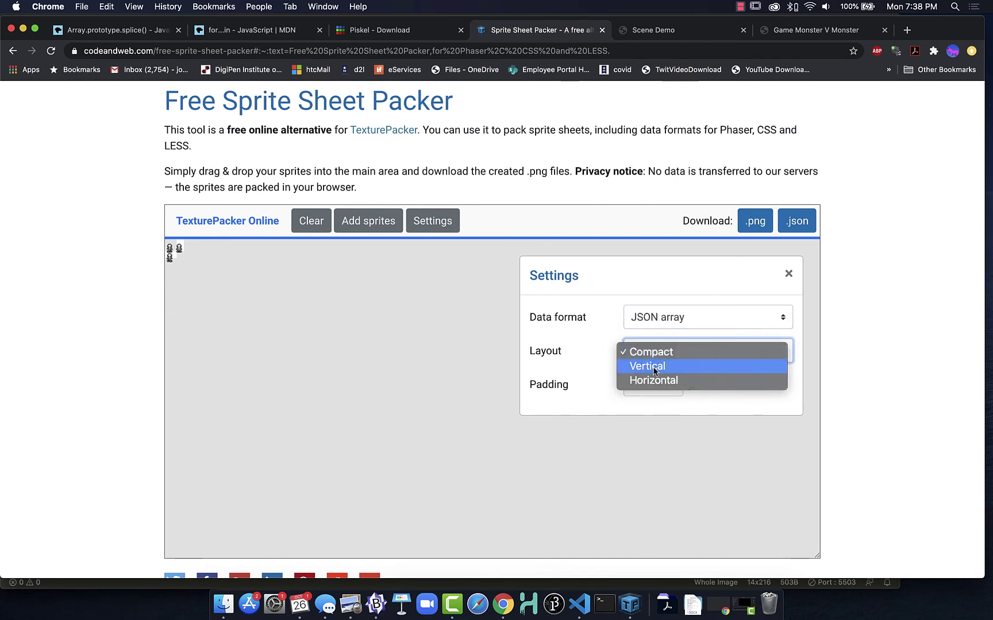
pyautogui.click(650, 367)
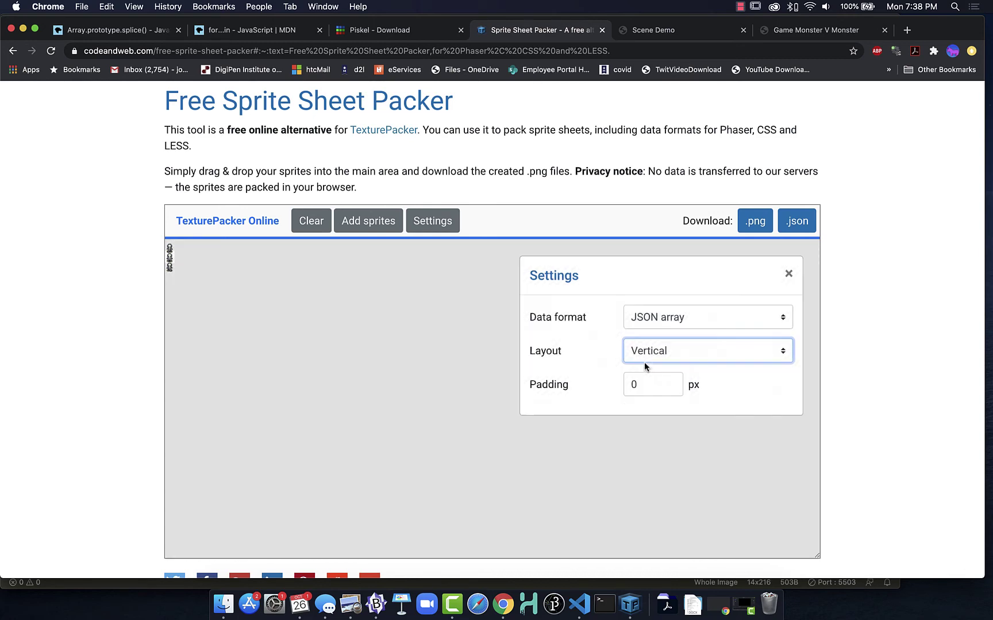
pyautogui.click(641, 349)
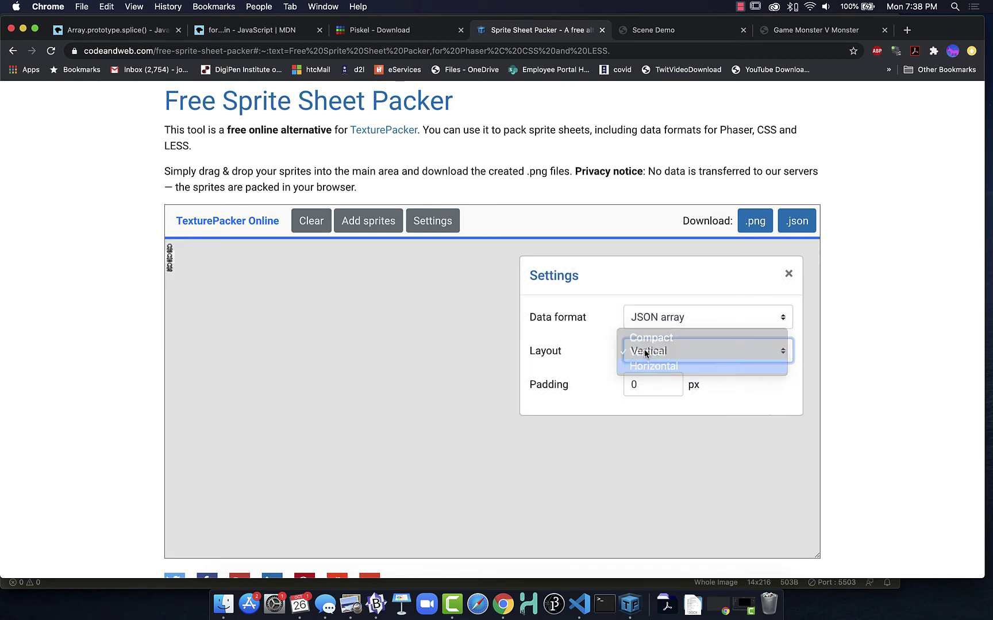
pyautogui.click(646, 351)
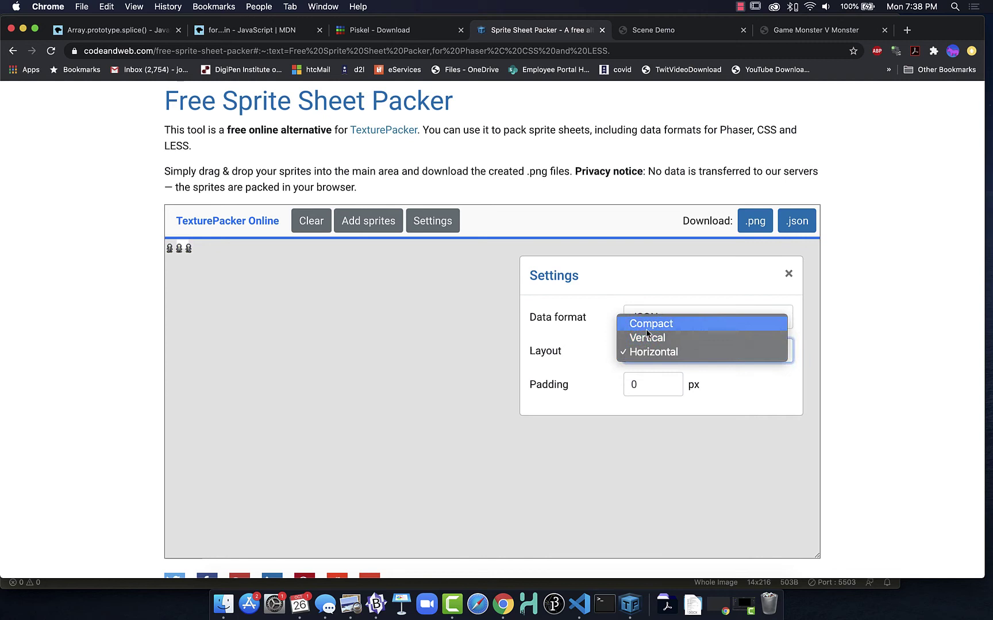
pyautogui.click(646, 327)
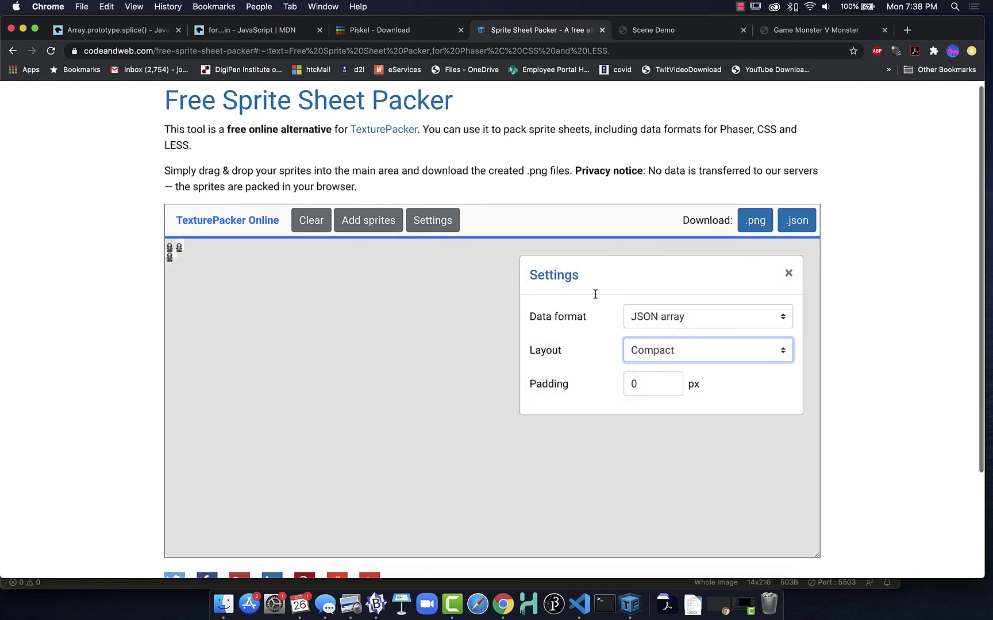
pyautogui.click(788, 274)
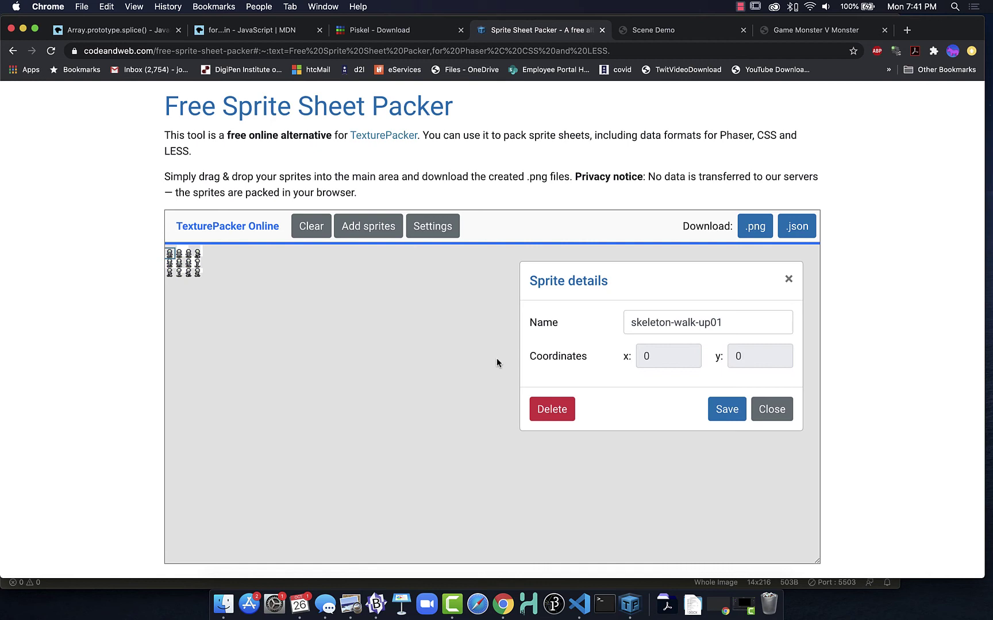
# Step: Inspect the names and coordinates of the sprites across all three rows of the skeleton sheet
pyautogui.click(179, 257)
pyautogui.click(189, 256)
pyautogui.click(196, 255)
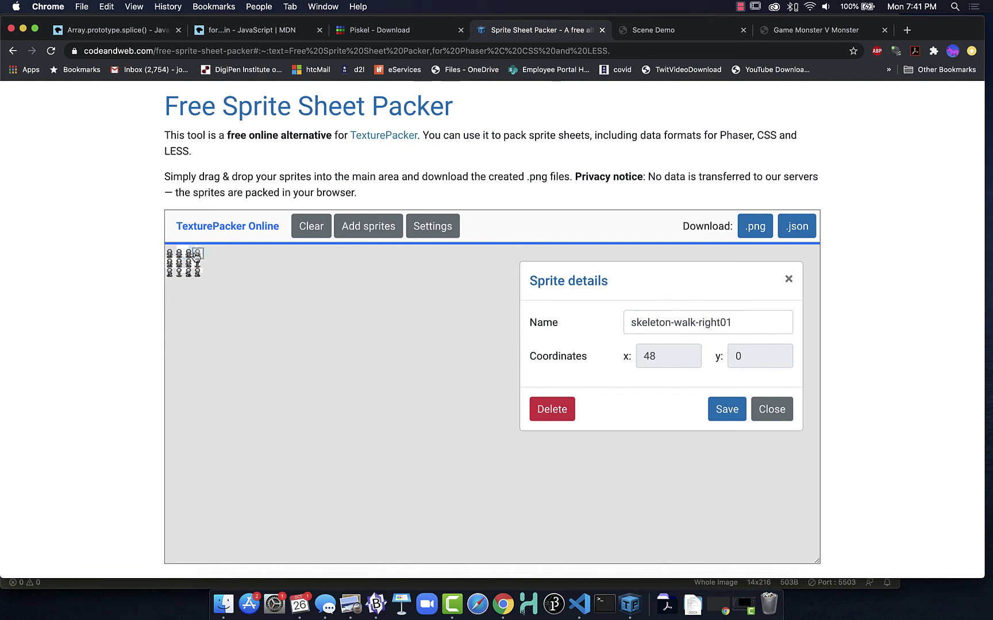
pyautogui.click(170, 263)
pyautogui.click(179, 266)
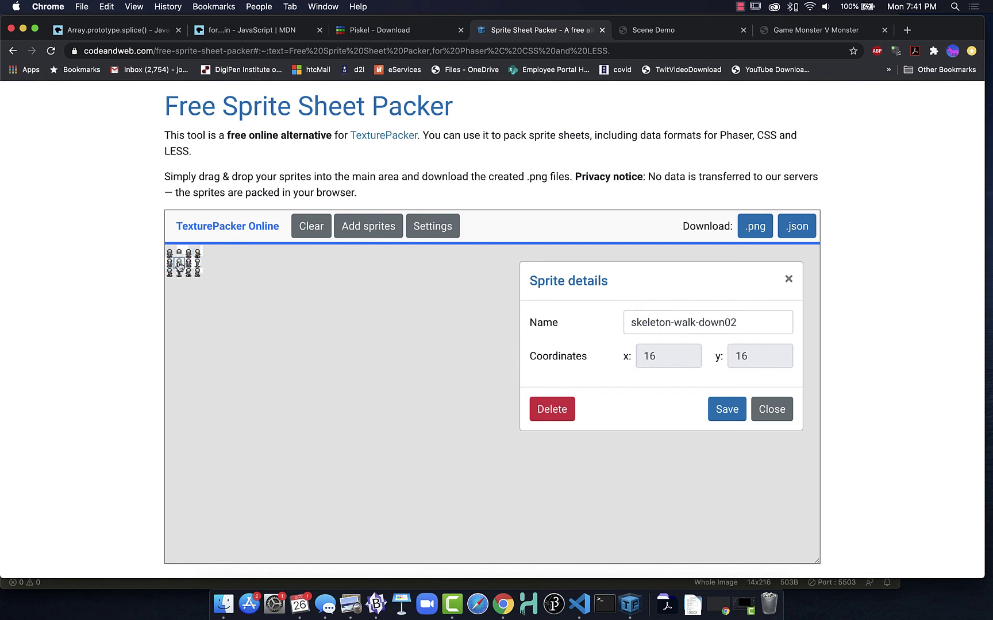
pyautogui.click(189, 265)
pyautogui.click(199, 265)
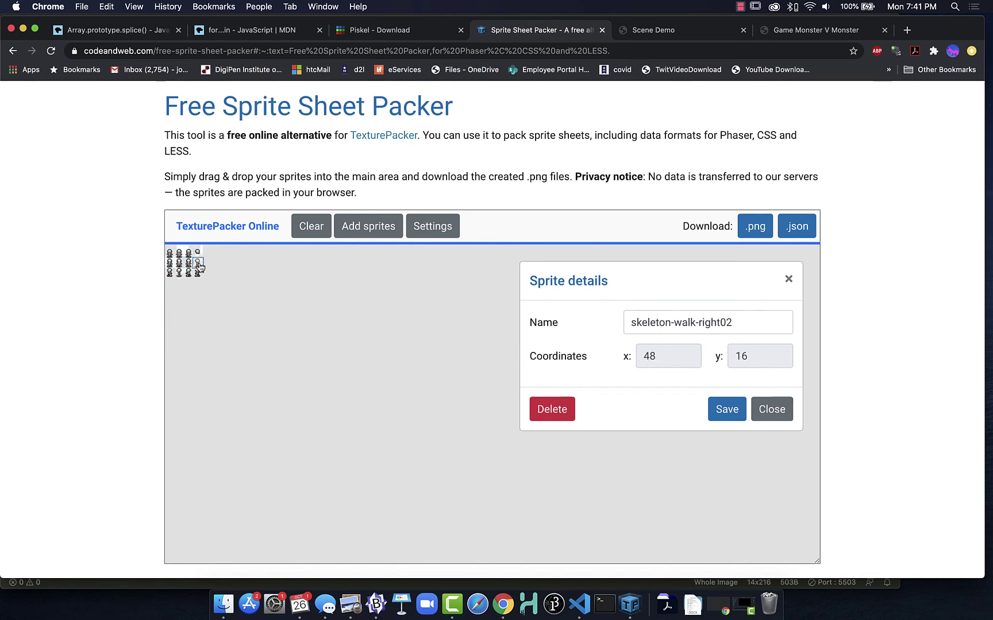
pyautogui.click(198, 272)
pyautogui.click(169, 273)
pyautogui.click(179, 273)
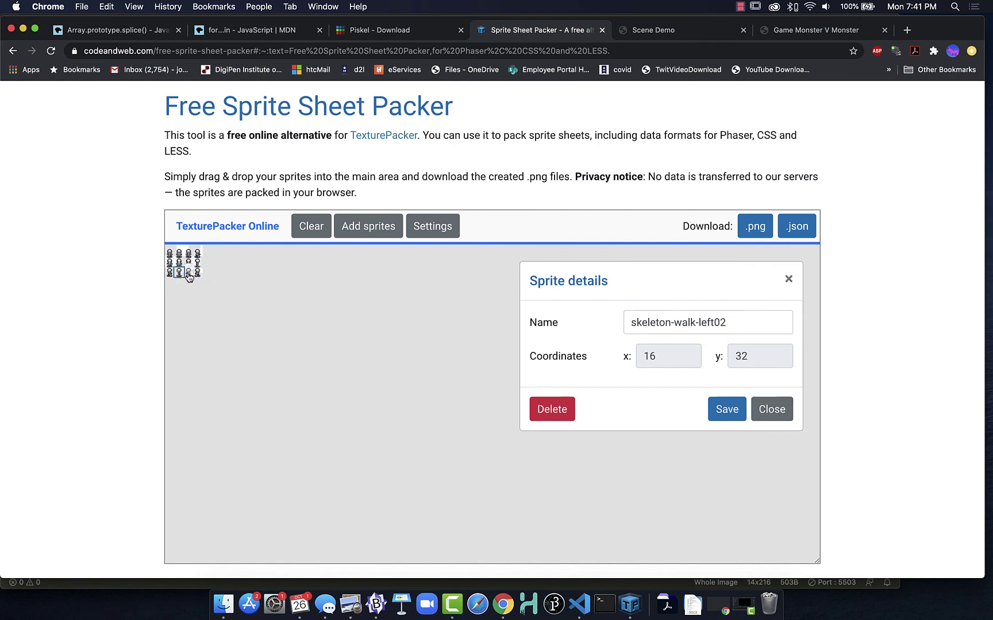
pyautogui.click(188, 273)
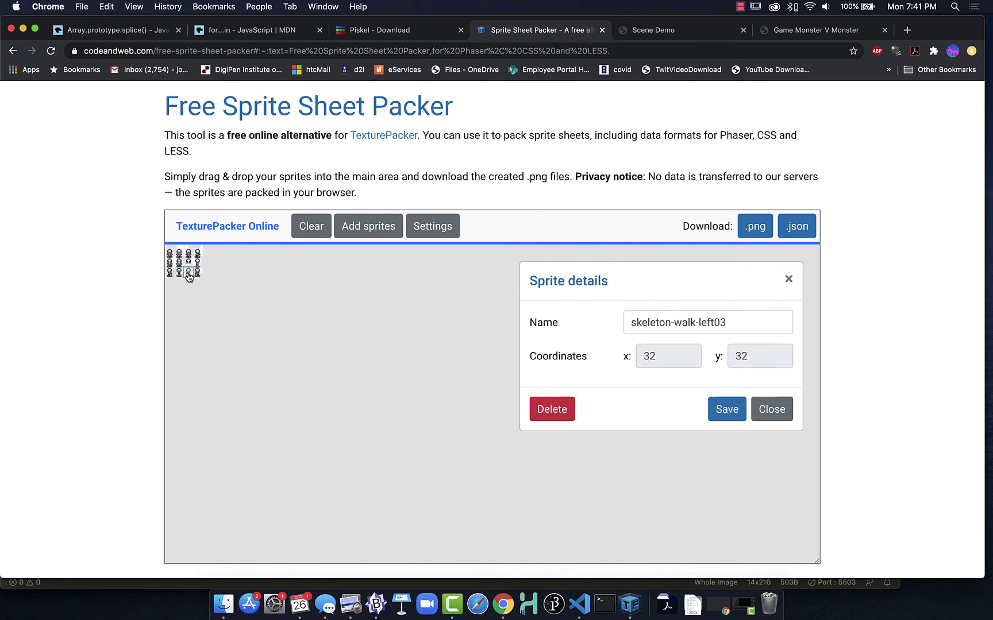
pyautogui.click(770, 411)
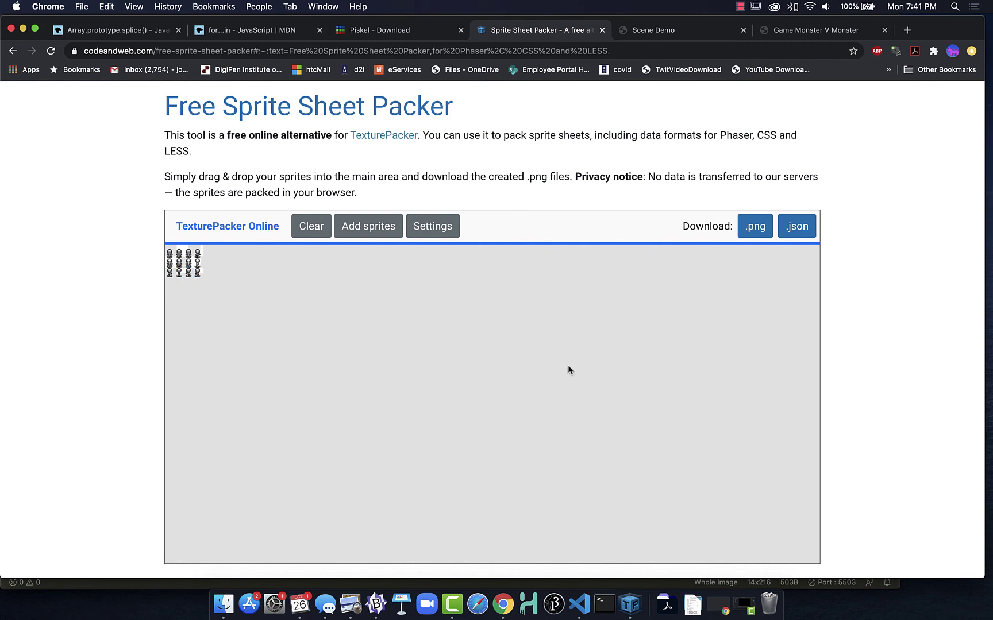
# Step: Recheck the names of the three walk-up sprites and the first sprites of the second and third rows
pyautogui.click(169, 254)
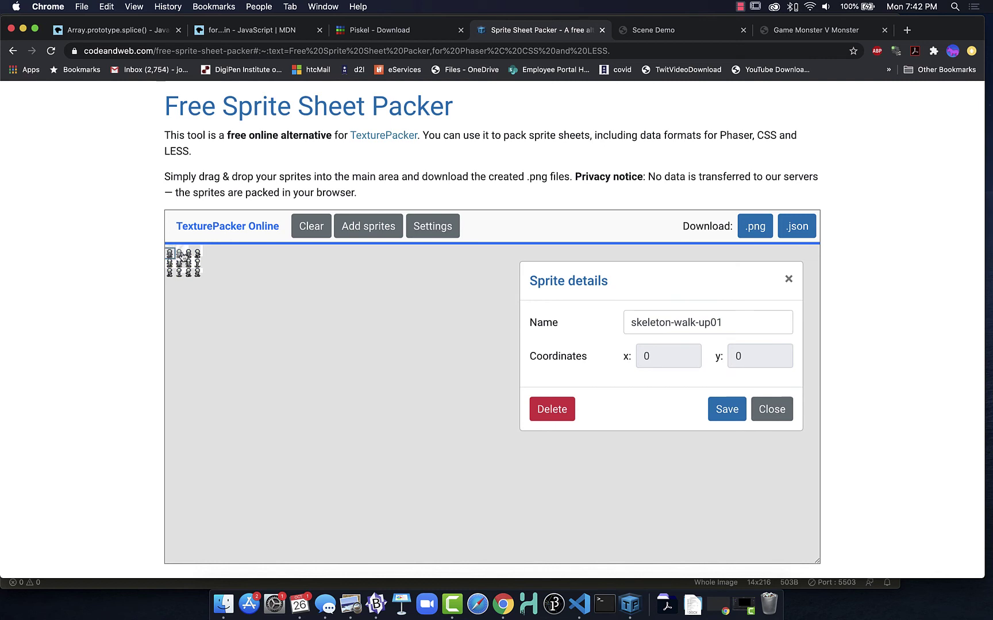
pyautogui.click(179, 255)
pyautogui.click(188, 253)
pyautogui.scroll(-1, 172, 261)
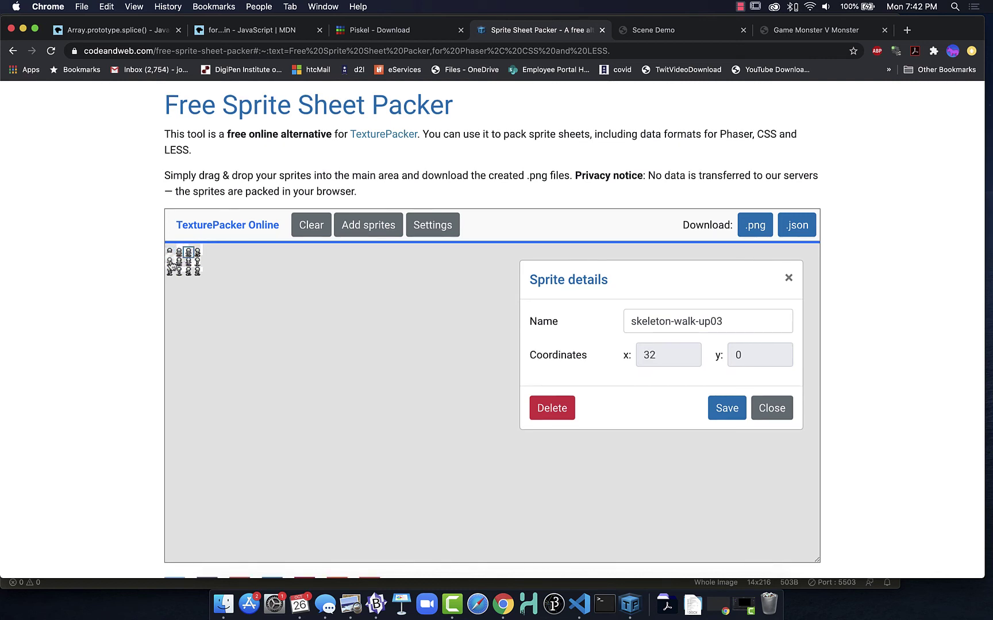
pyautogui.click(170, 262)
pyautogui.click(170, 272)
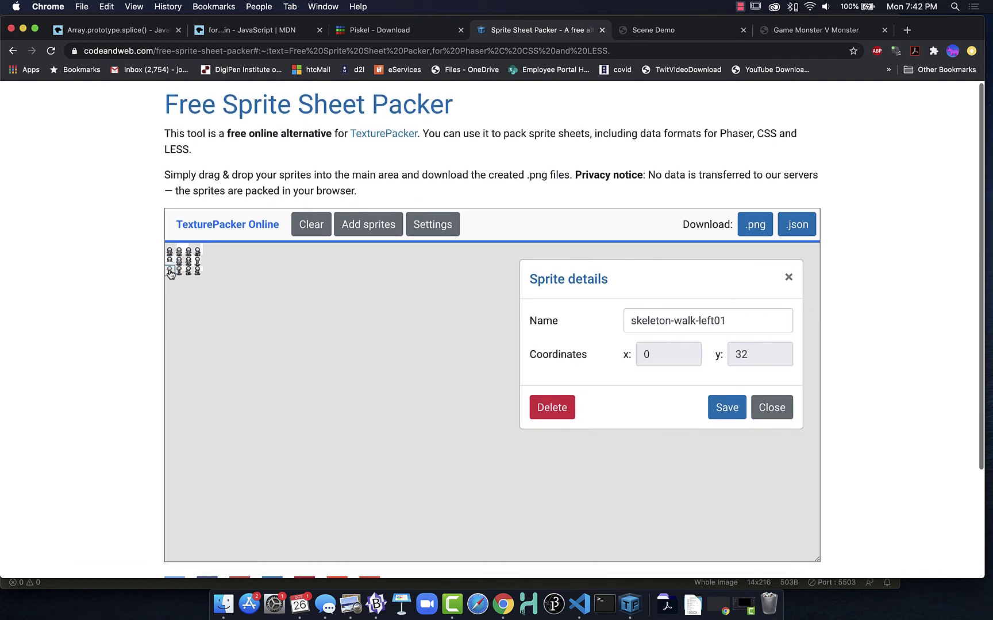
pyautogui.scroll(1, 241, 261)
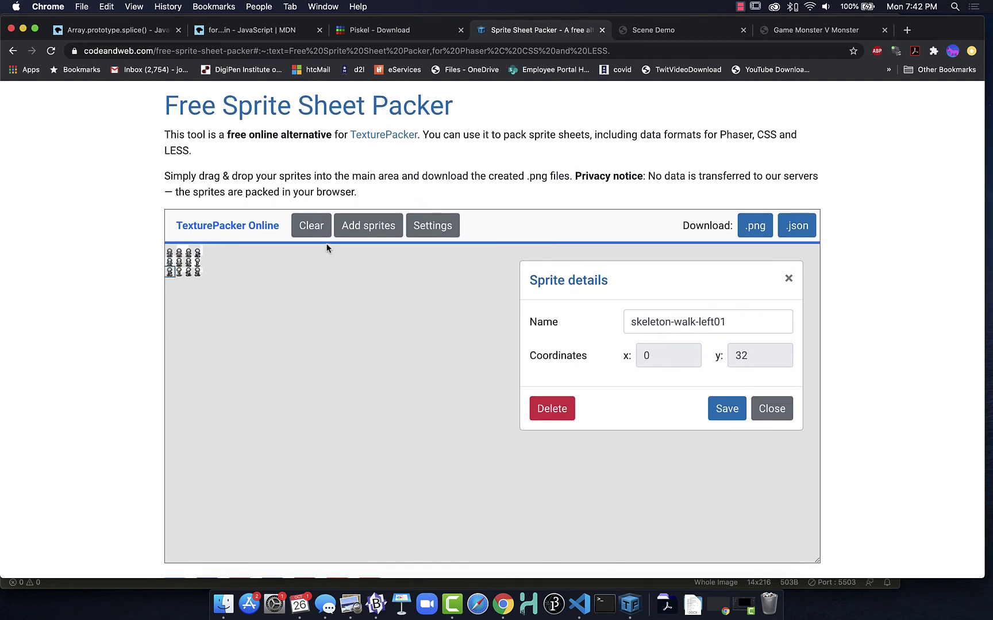
pyautogui.click(772, 408)
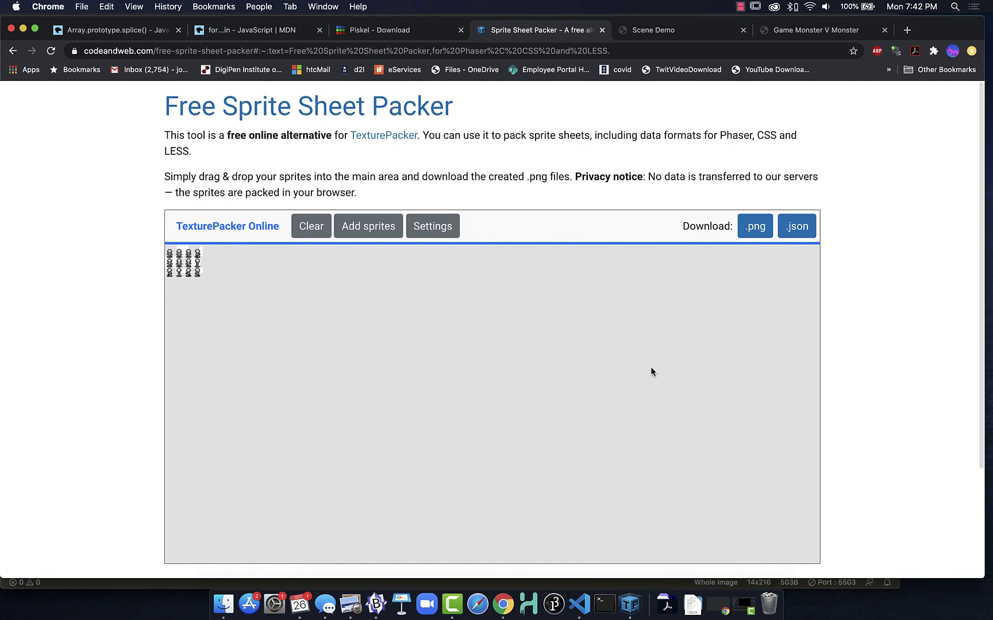
# Step: Download the packed skeleton sheet as a PNG image together with its JSON data file
pyautogui.click(756, 228)
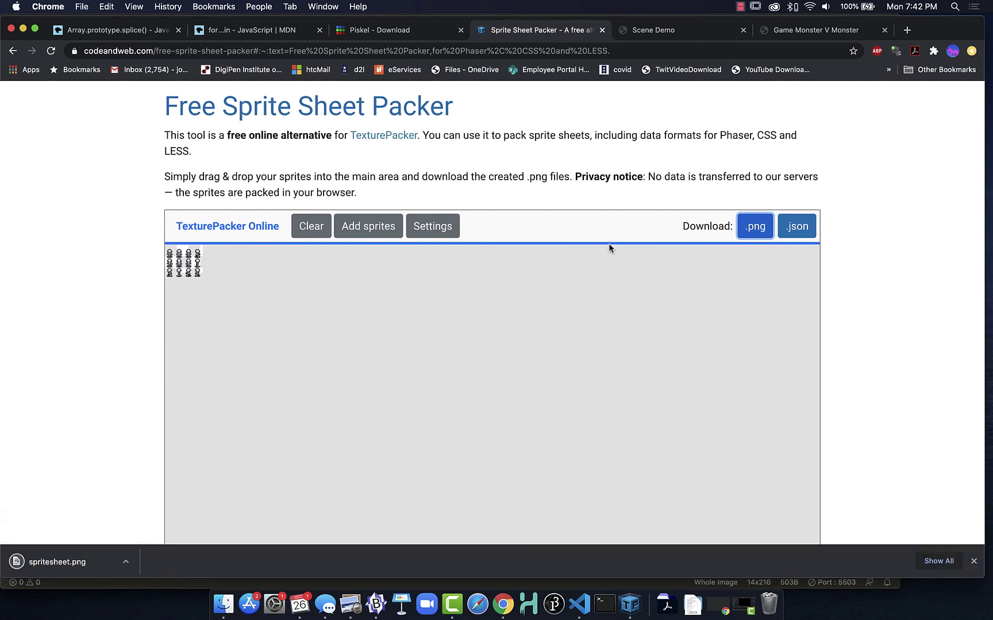
pyautogui.click(796, 227)
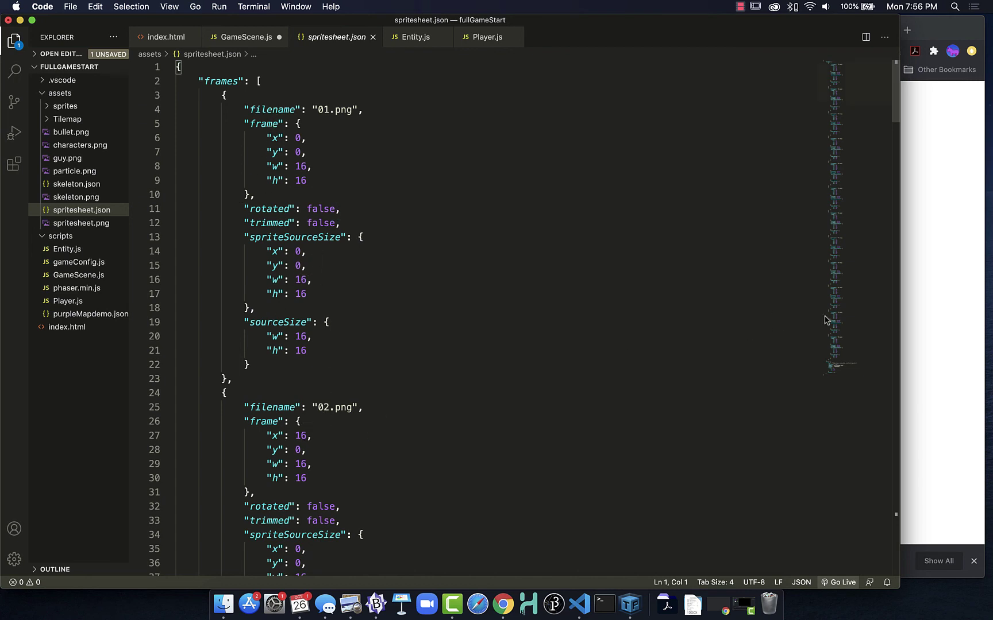
# Step: Switch to Chrome, add the twelve walk-down, walk-left, walk-right and walk-up PNGs from skeleton-front to the packer, and download the sheet's JSON and PNG
pyautogui.click(926, 339)
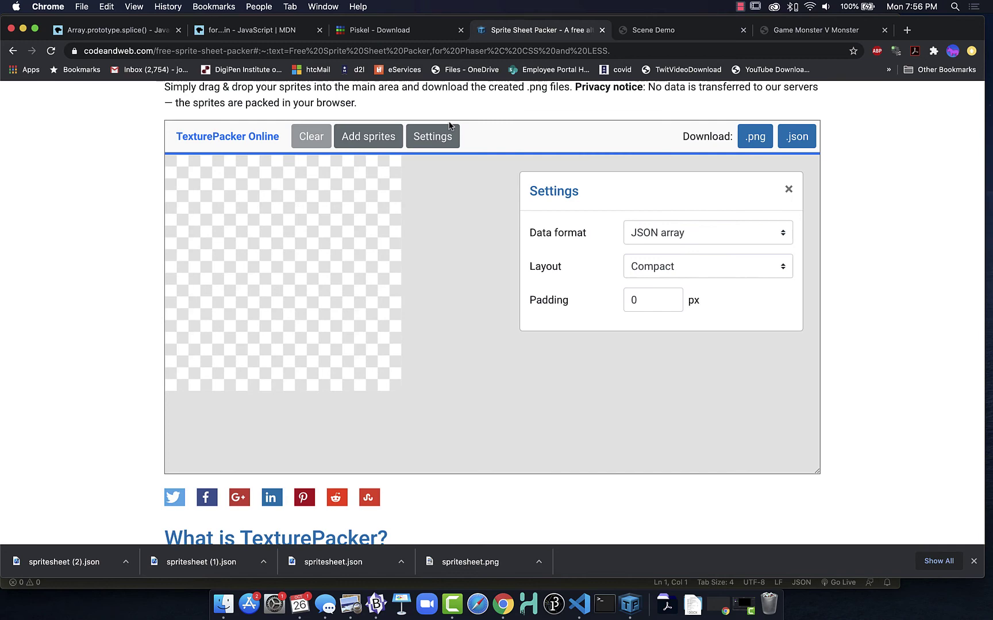
pyautogui.click(368, 142)
pyautogui.click(549, 89)
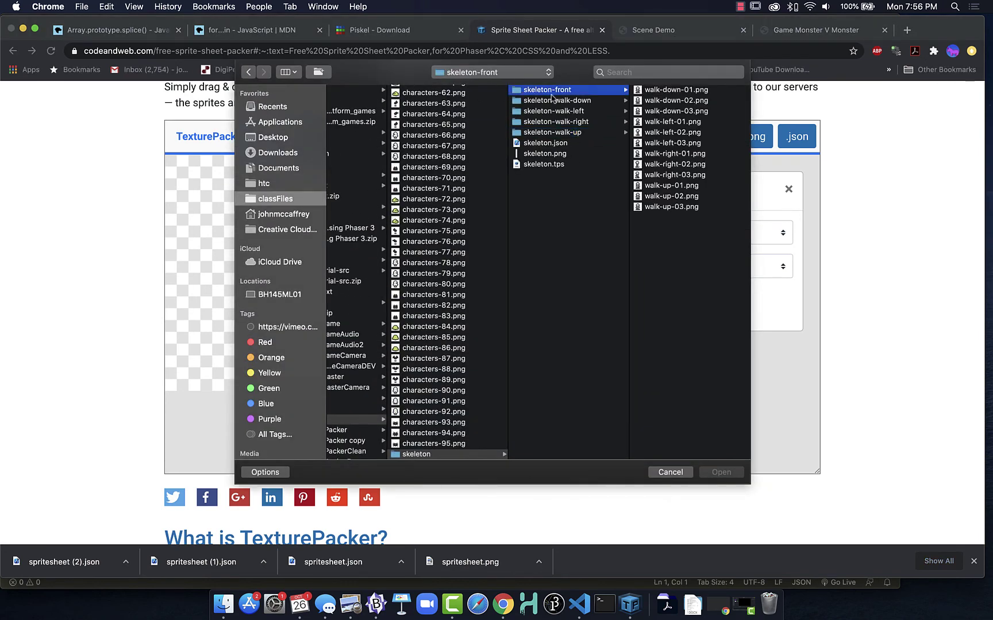
pyautogui.moveTo(650, 223); pyautogui.dragTo(638, 77)
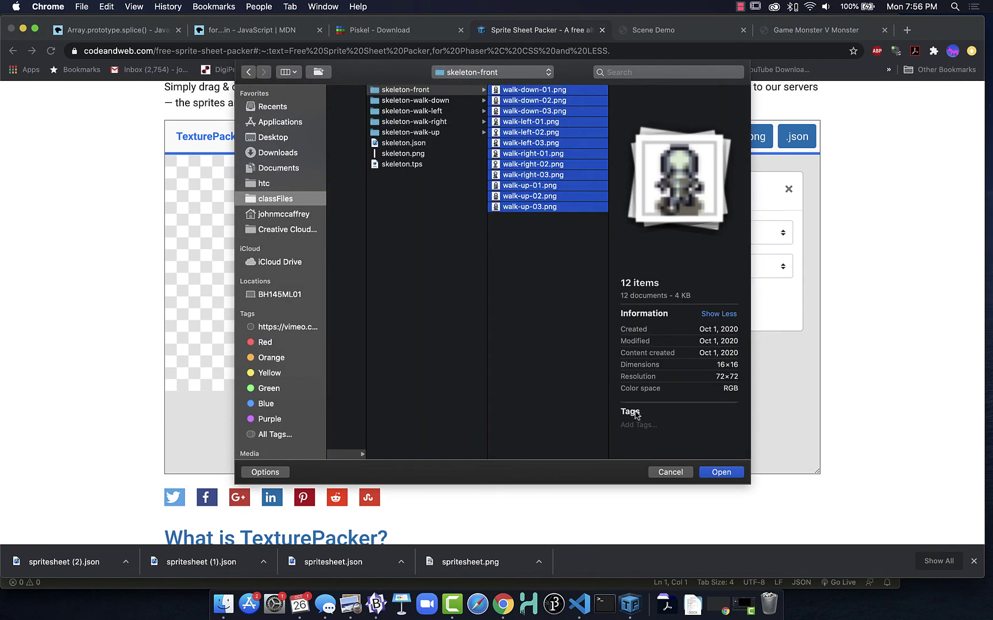
pyautogui.click(721, 471)
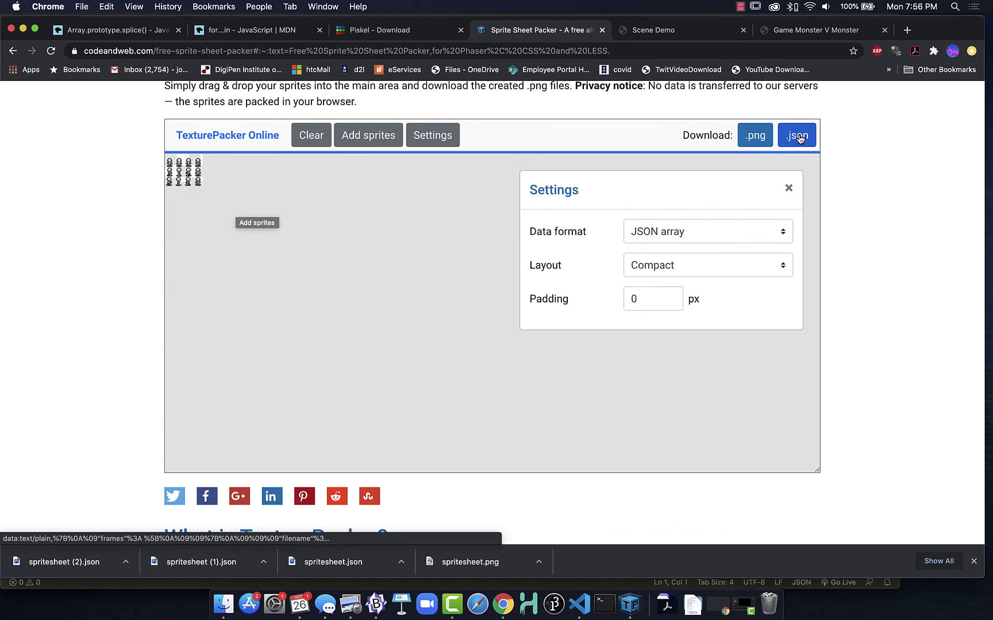
pyautogui.click(799, 139)
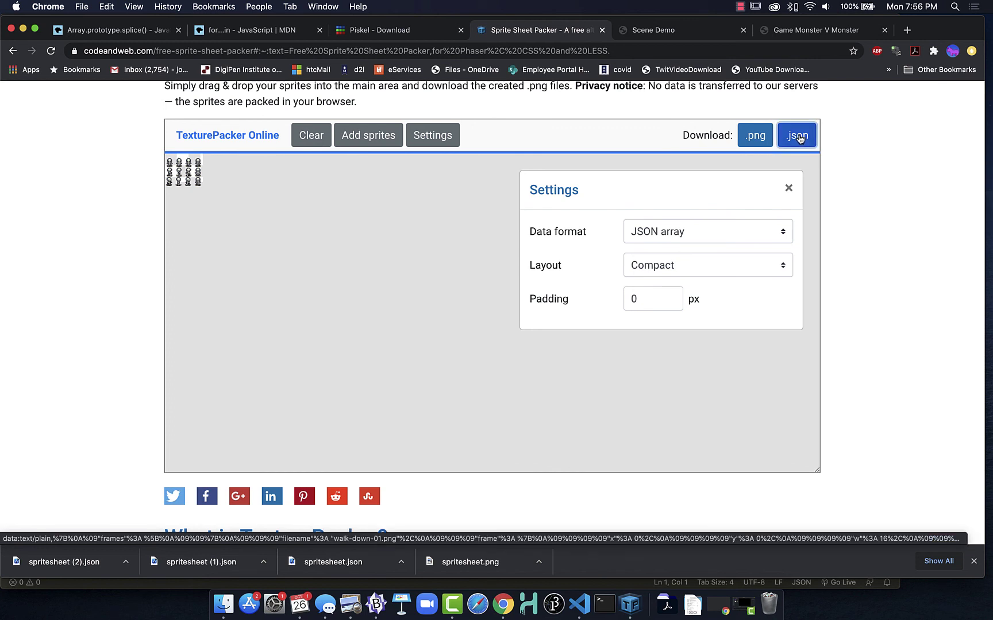
pyautogui.click(743, 136)
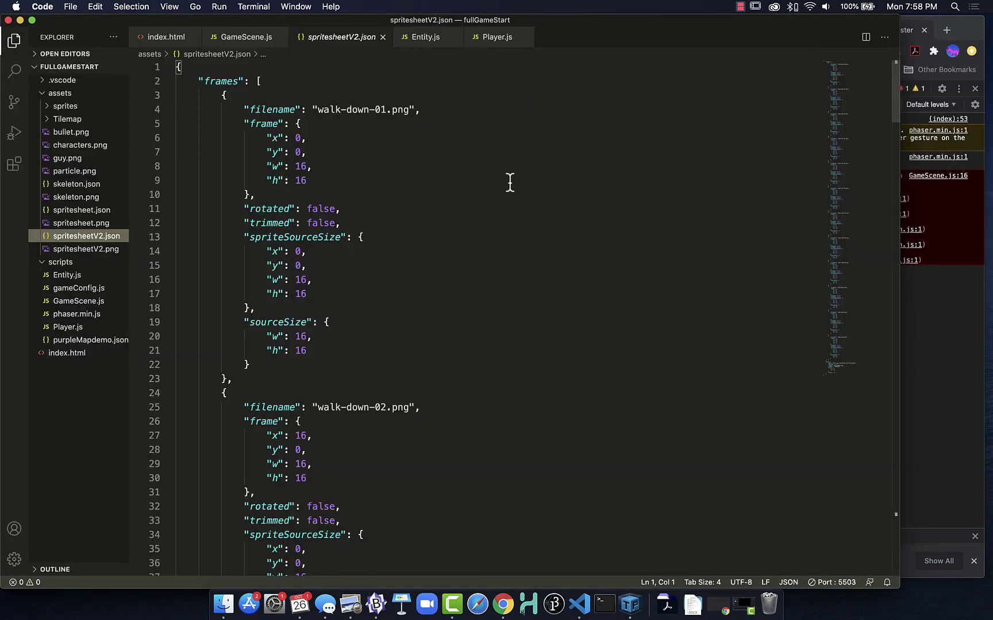
# Step: Review the frame names and coordinates in spritesheet.json, and view its image spritesheet.png
pyautogui.click(84, 210)
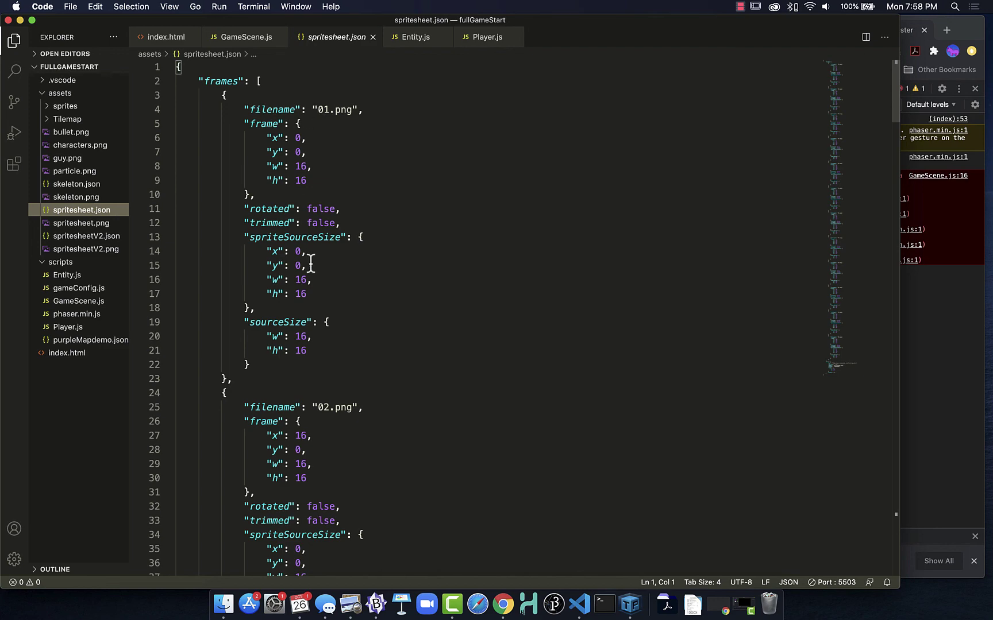
pyautogui.scroll(-1, 322, 465)
pyautogui.scroll(-14, 322, 464)
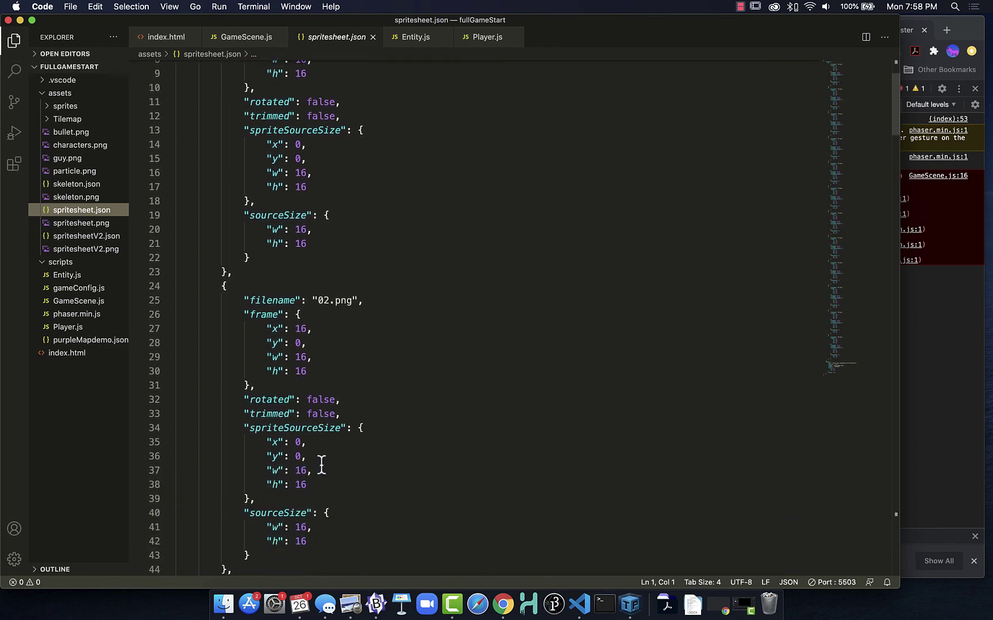
pyautogui.scroll(15, 322, 464)
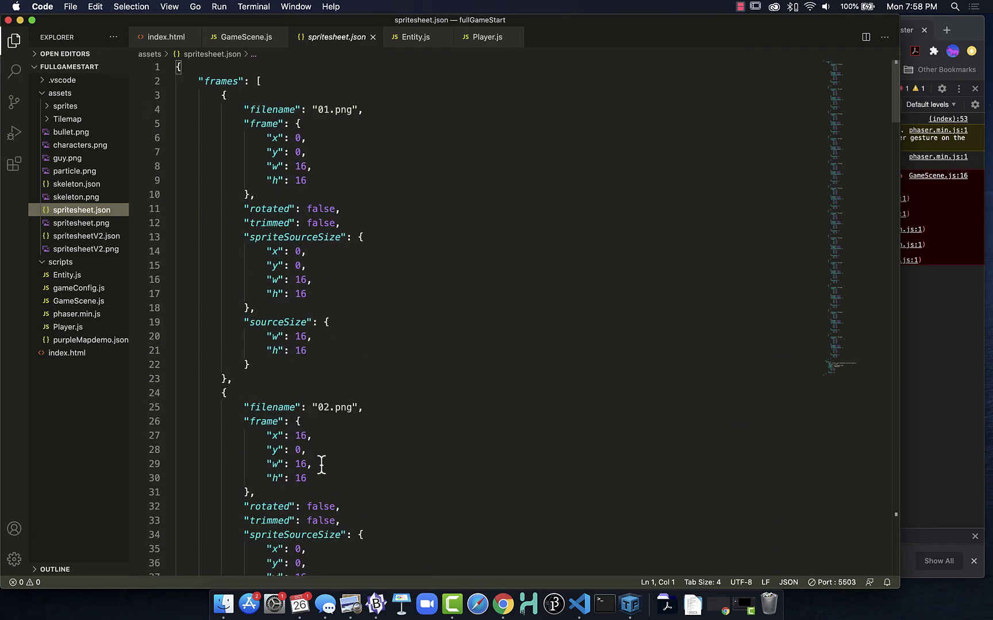
pyautogui.click(78, 224)
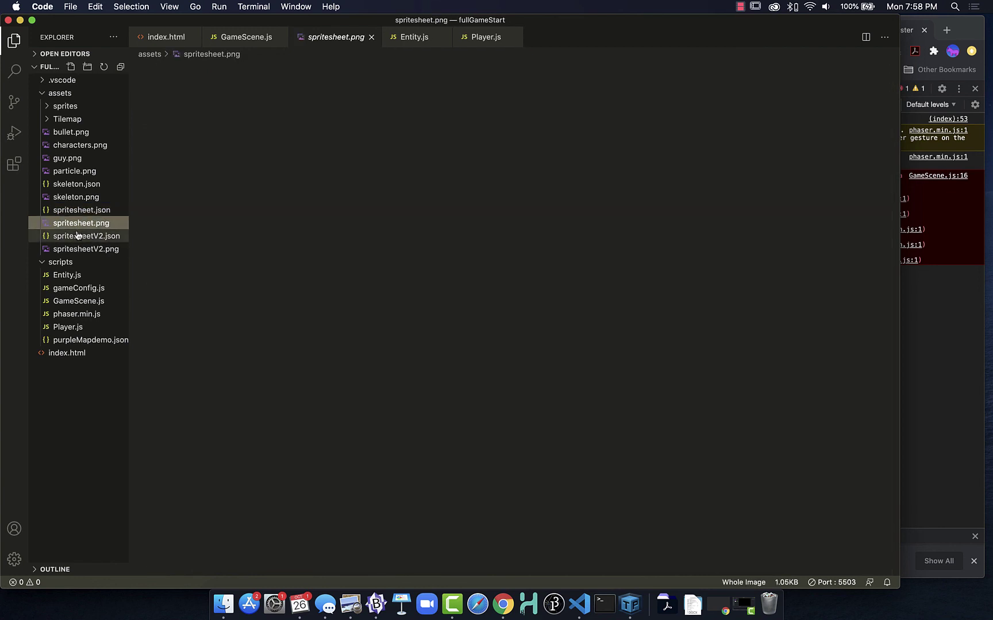
# Step: Review the frame names and coordinates in spritesheetV2.json, and view its image spritesheetV2.png
pyautogui.click(78, 236)
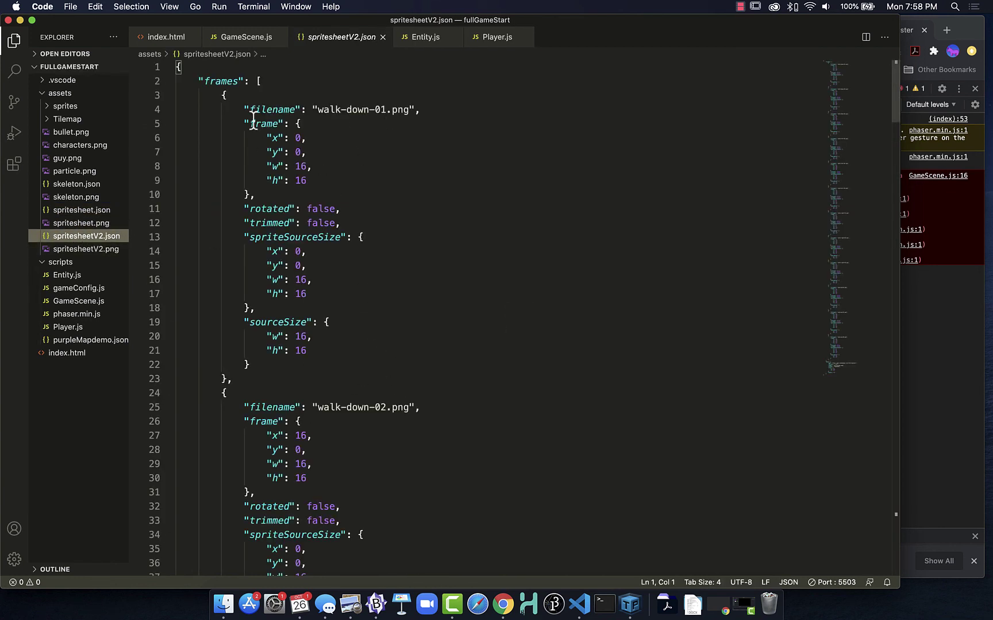
pyautogui.scroll(-3, 538, 314)
pyautogui.scroll(3, 537, 314)
pyautogui.scroll(-2, 537, 314)
pyautogui.scroll(2, 537, 314)
pyautogui.click(103, 252)
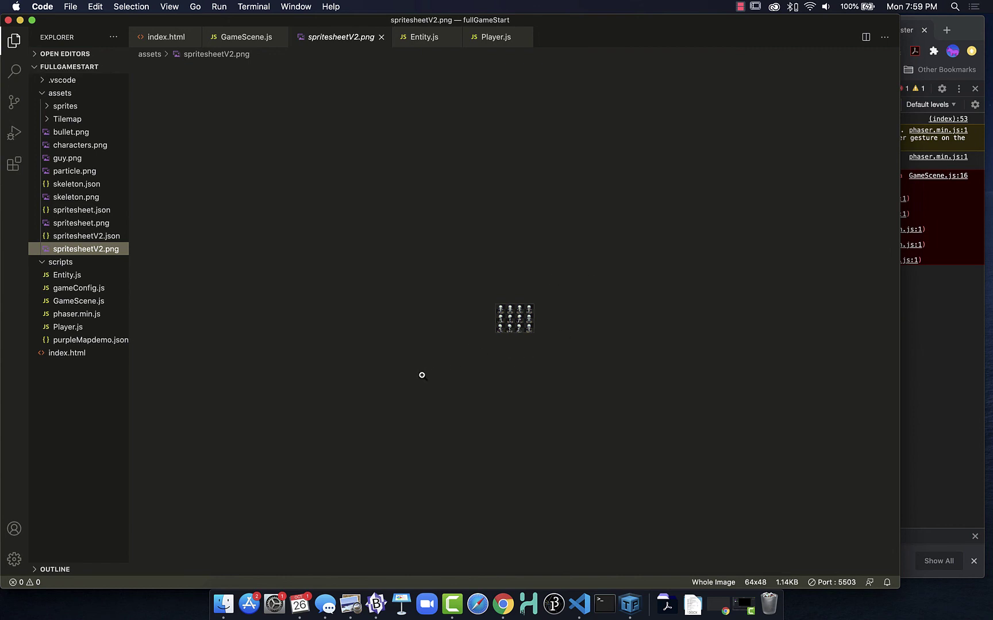